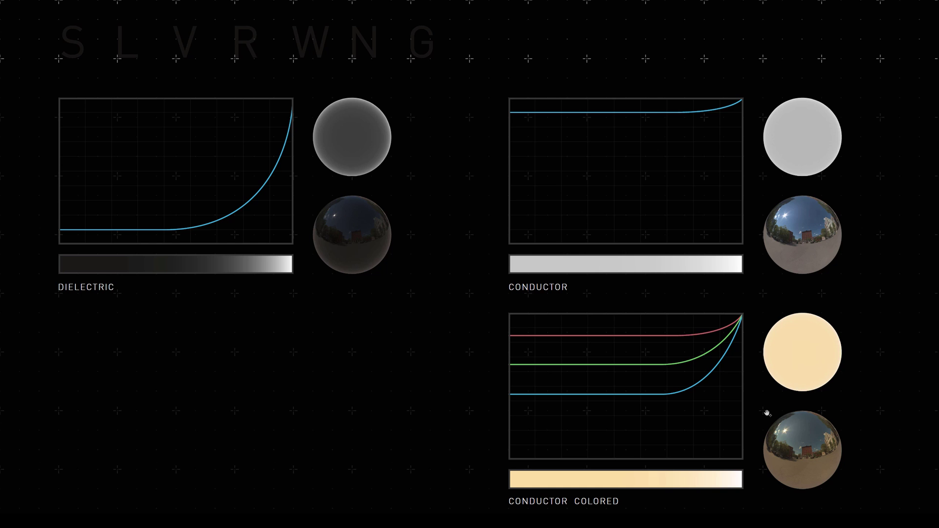
# Switch from the slideshow to the Cinema 4D scene with the live-rendered white cube.
pyautogui.press('ctrl+super+Left')
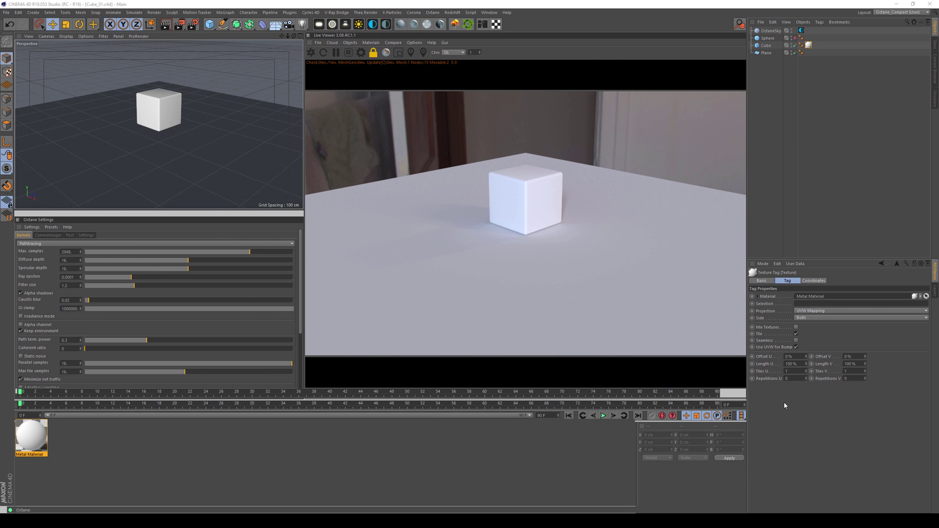
# Change the Metal Material's material type to Metal in the Material Editor.
pyautogui.doubleClick(35, 443)
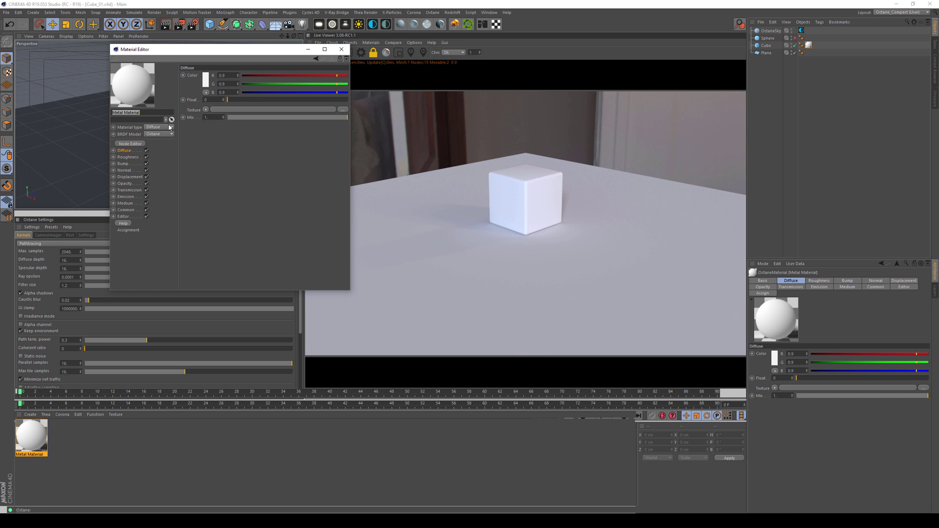
pyautogui.click(158, 127)
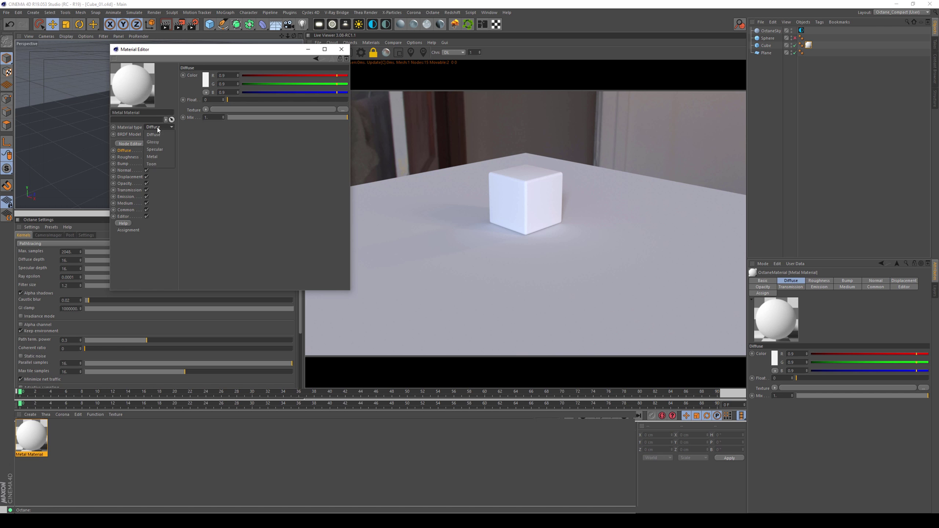
pyautogui.click(153, 157)
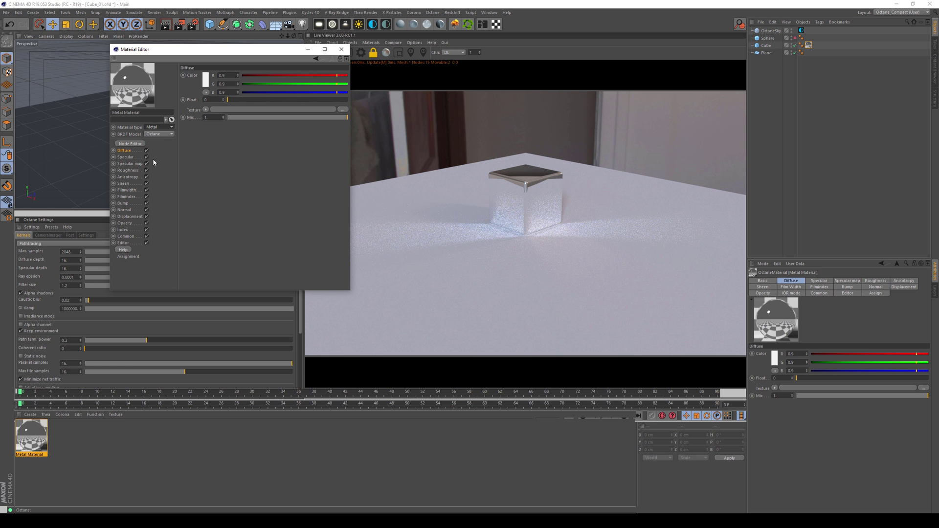
# Keep Artistic reflection mode and raise the RGB IOR values to about 5.47, 6.18, 5.57.
pyautogui.click(127, 230)
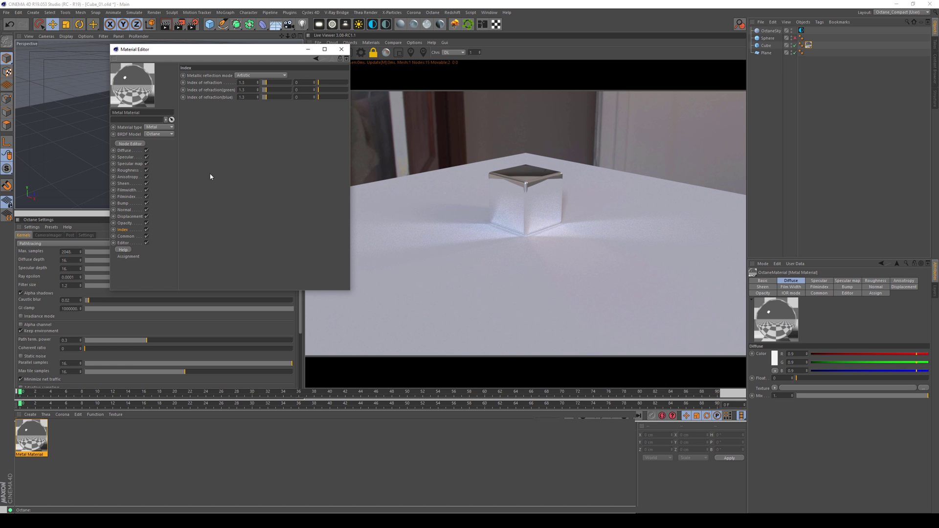
pyautogui.click(271, 79)
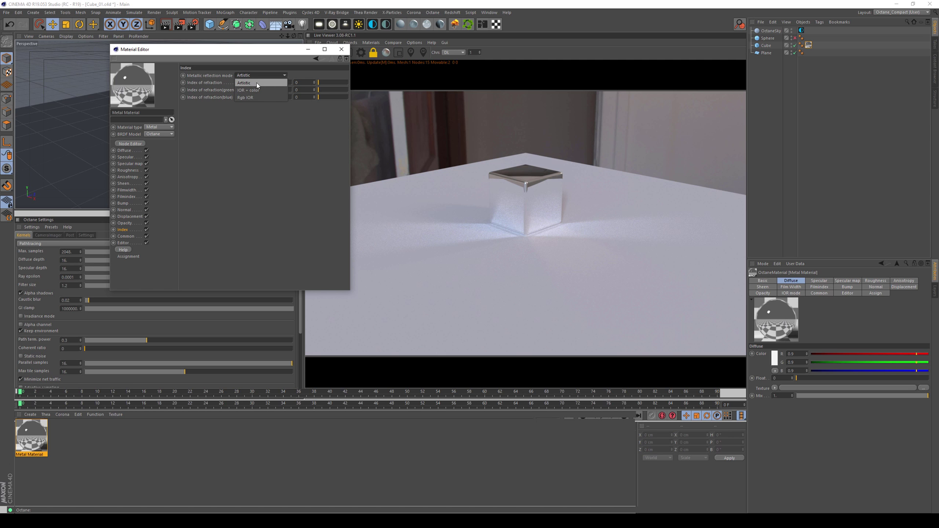
pyautogui.click(257, 84)
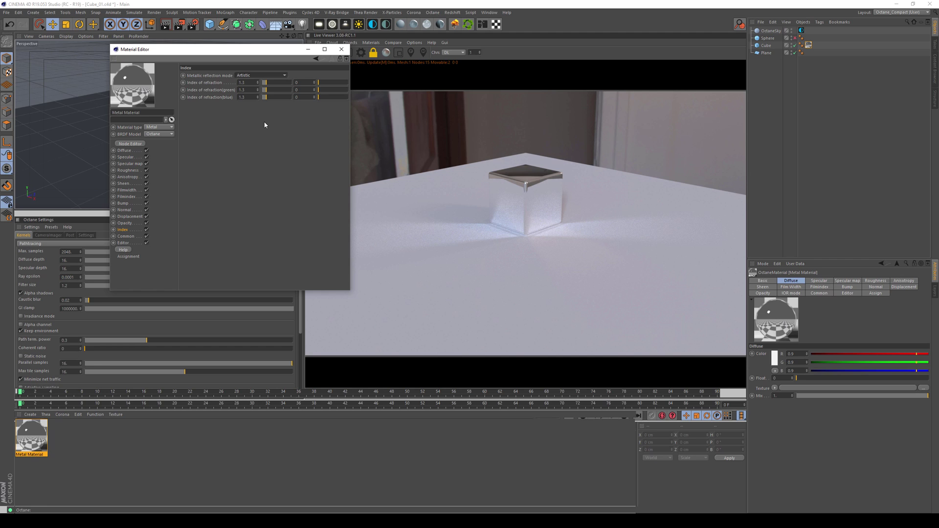
pyautogui.moveTo(273, 83); pyautogui.dragTo(328, 98)
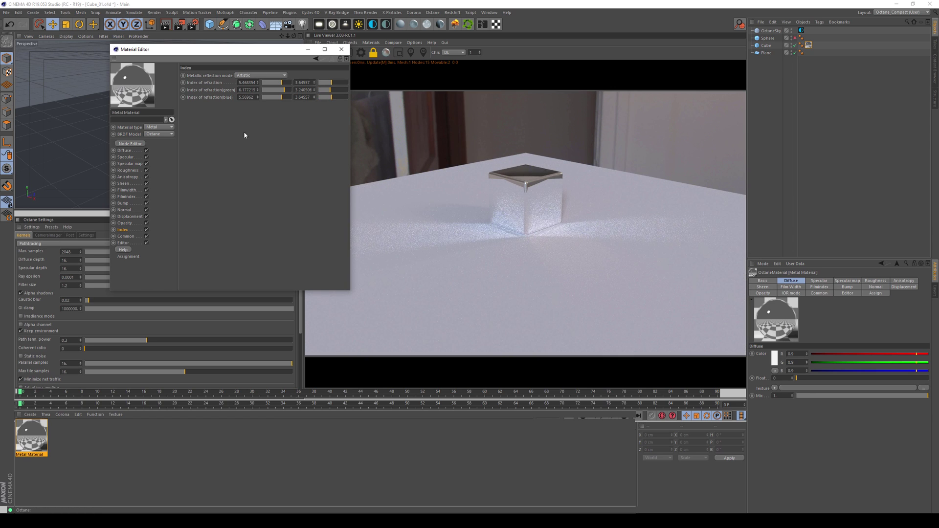
# Reset the IOR values to default and set the Specular float to 0.04.
pyautogui.rightClick(211, 101)
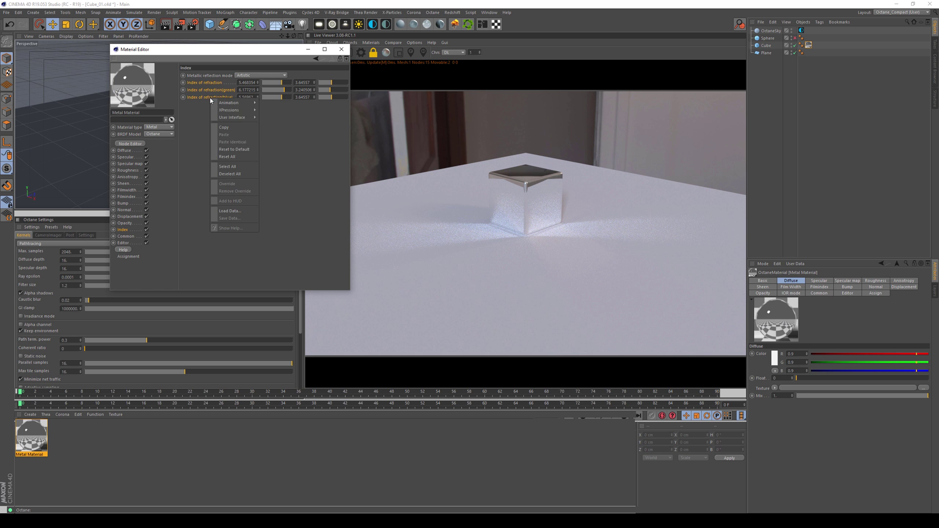
pyautogui.click(230, 152)
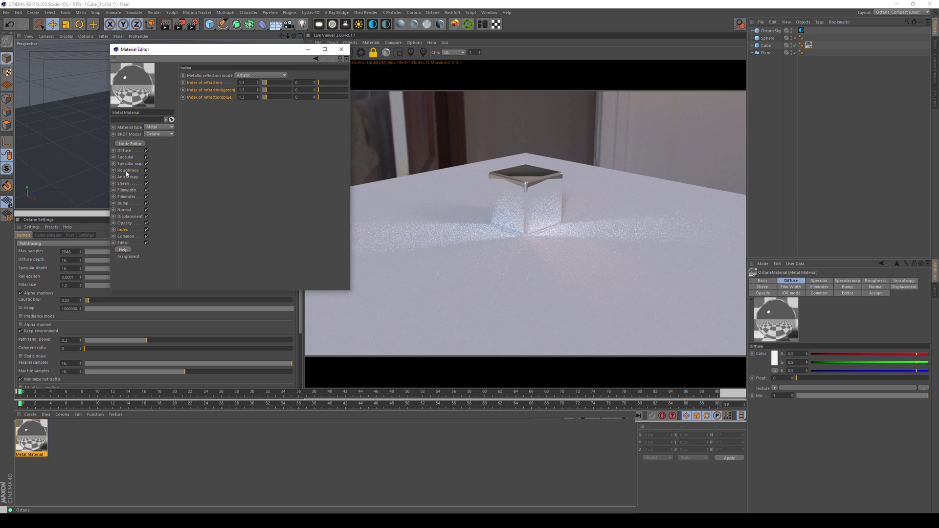
pyautogui.click(132, 158)
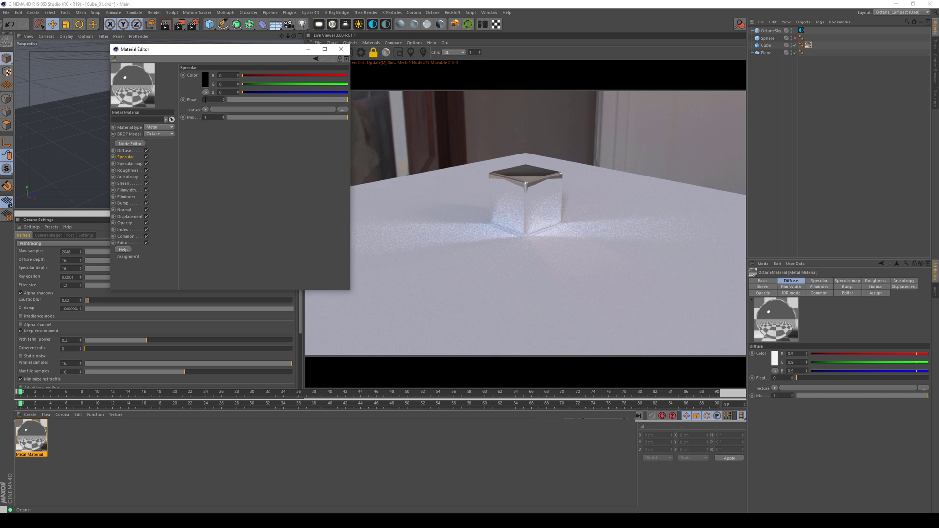
pyautogui.moveTo(287, 101); pyautogui.dragTo(241, 101)
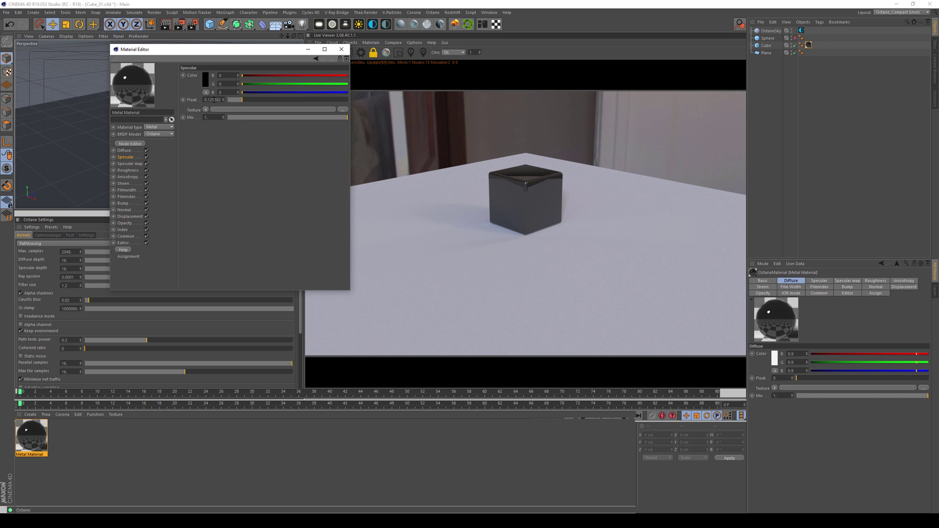
pyautogui.doubleClick(213, 100)
pyautogui.write('0.04')
pyautogui.press('Return')
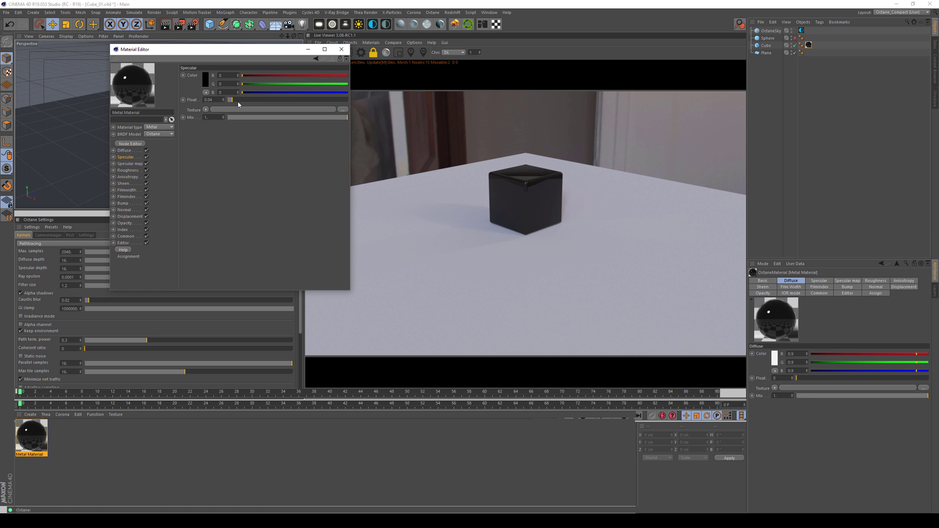
# Set the specular colour to H 35, S 20, V 60 for a warm gold tone.
pyautogui.moveTo(233, 101); pyautogui.dragTo(228, 101)
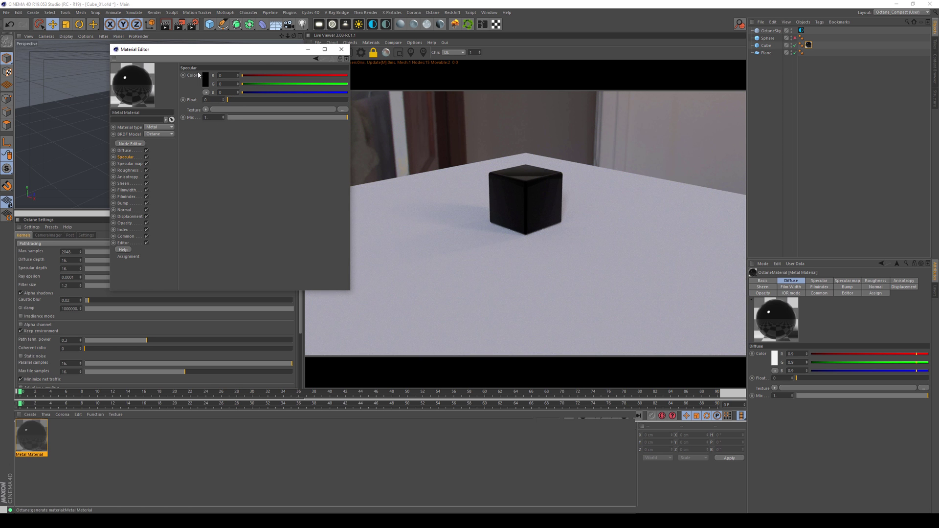
pyautogui.click(204, 75)
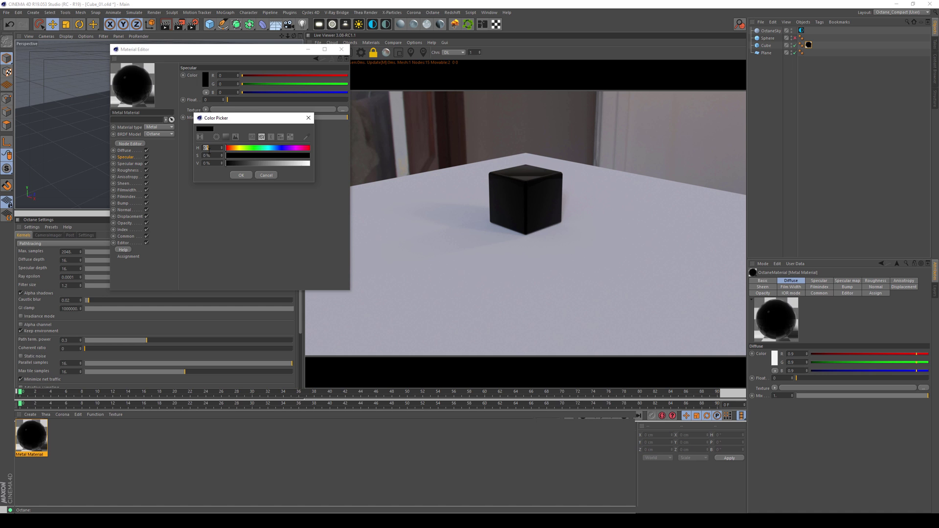
pyautogui.write('35')
pyautogui.click(212, 155)
pyautogui.write('20')
pyautogui.press('Return')
pyautogui.moveTo(216, 164); pyautogui.dragTo(196, 162)
pyautogui.write('60')
pyautogui.press('Return')
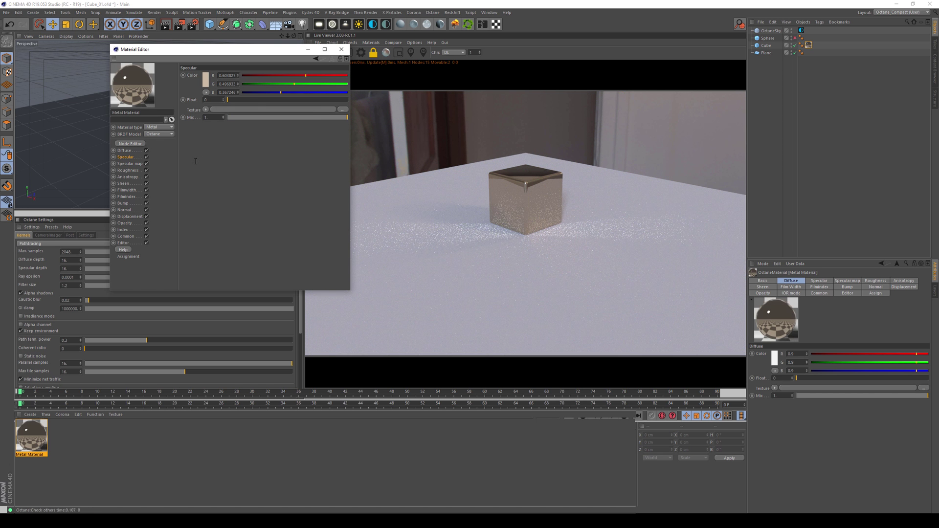
# Verify the specular colour values and close the Material Editor.
pyautogui.click(206, 81)
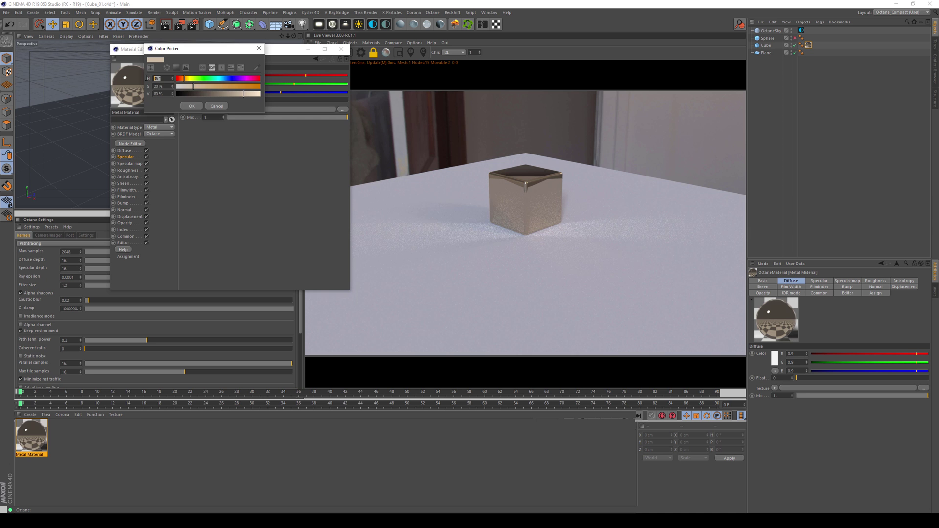
pyautogui.press('Return')
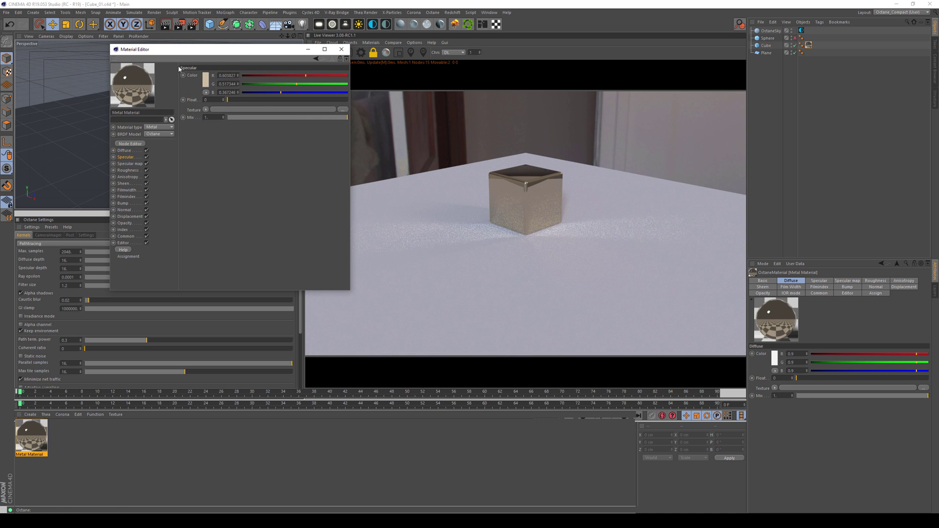
pyautogui.click(341, 48)
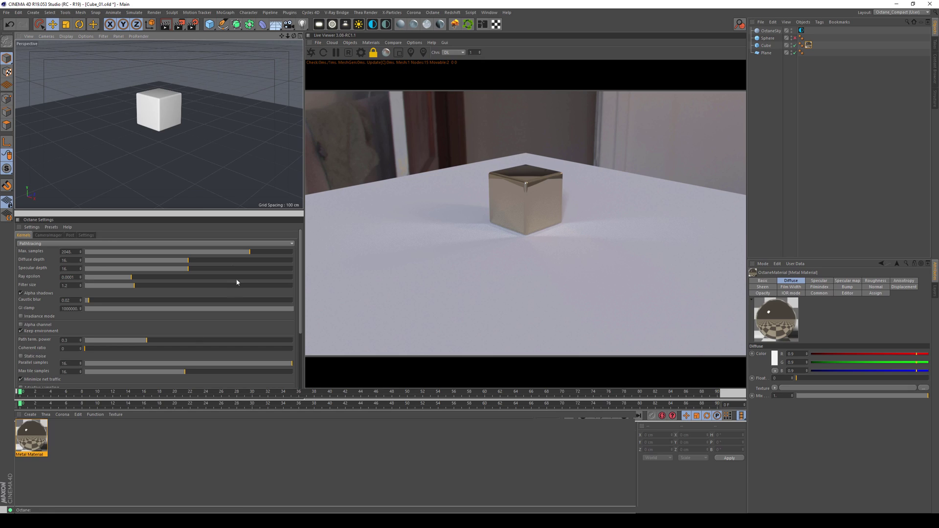
# Zoom and orbit around the cube to inspect its gold top and sides.
pyautogui.scroll(5, 198, 98)
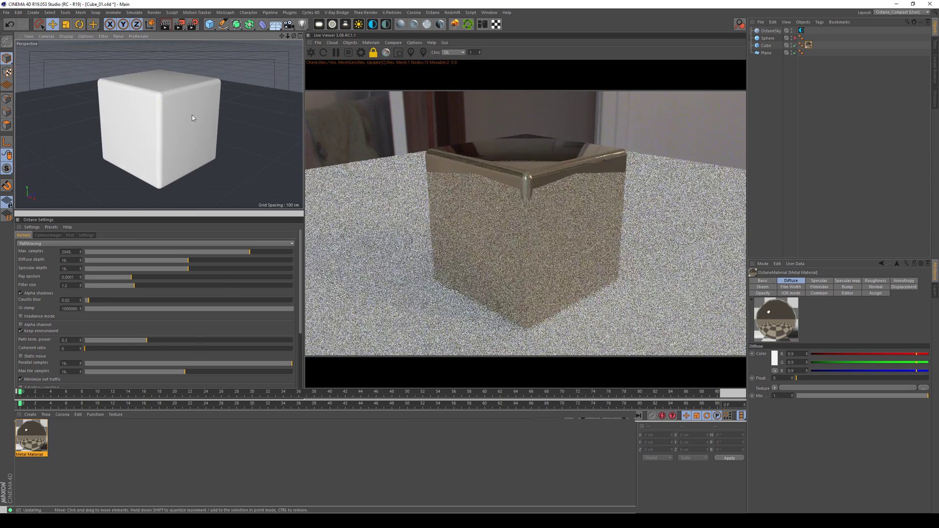
pyautogui.scroll(5, 194, 156)
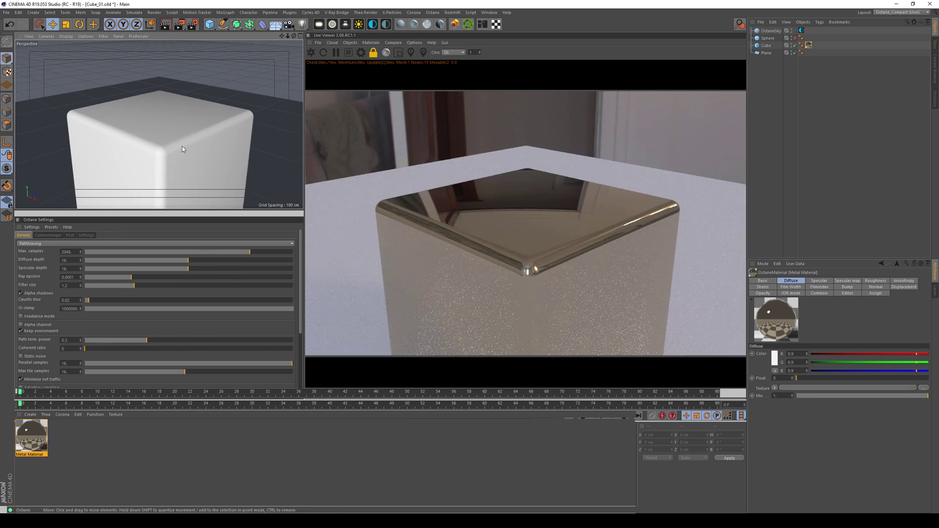
pyautogui.moveTo(174, 156)
pyautogui.keyDown('alt'); pyautogui.mouseDown()
pyautogui.moveTo(190, 142)
pyautogui.moveTo(169, 151)
pyautogui.mouseUp(); pyautogui.keyUp('alt')
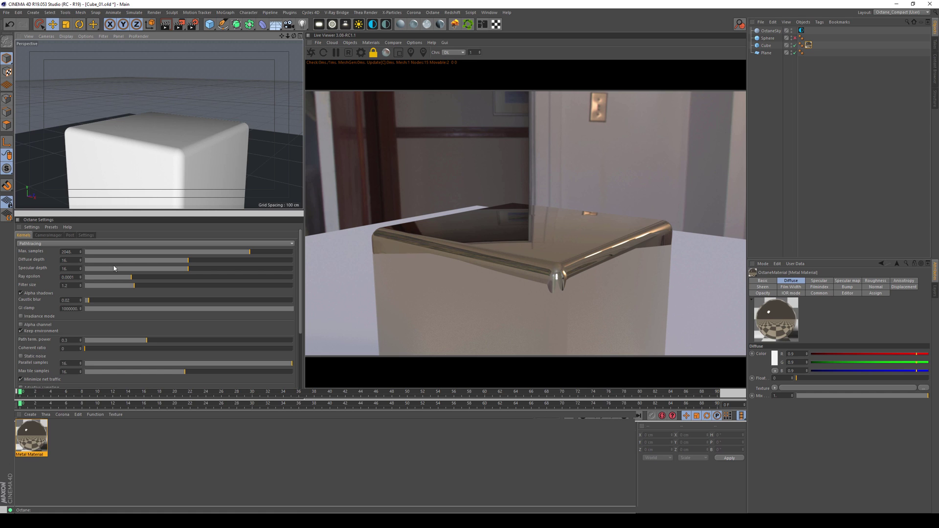
pyautogui.keyDown('alt'); pyautogui.moveTo(146, 152); pyautogui.dragTo(204, 145, button='right'); pyautogui.keyUp('alt')
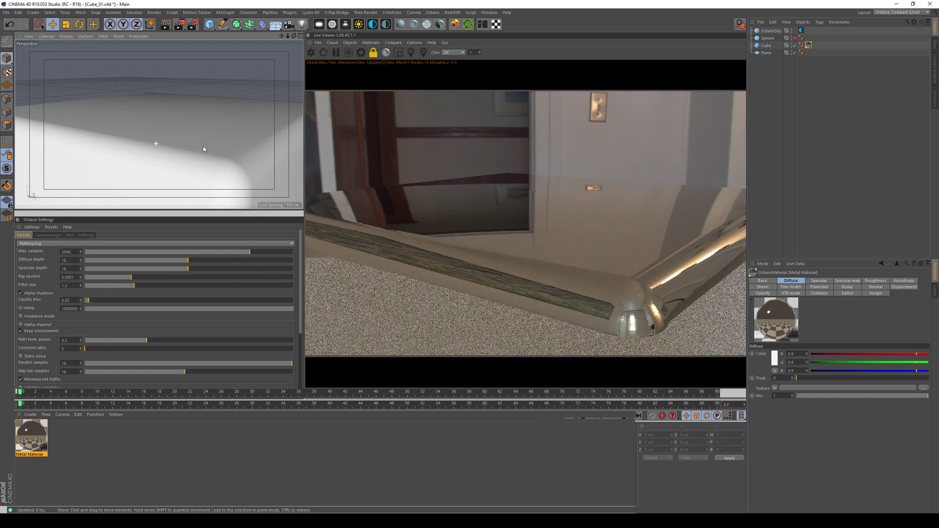
pyautogui.keyDown('alt'); pyautogui.moveTo(204, 146); pyautogui.dragTo(221, 137); pyautogui.keyUp('alt')
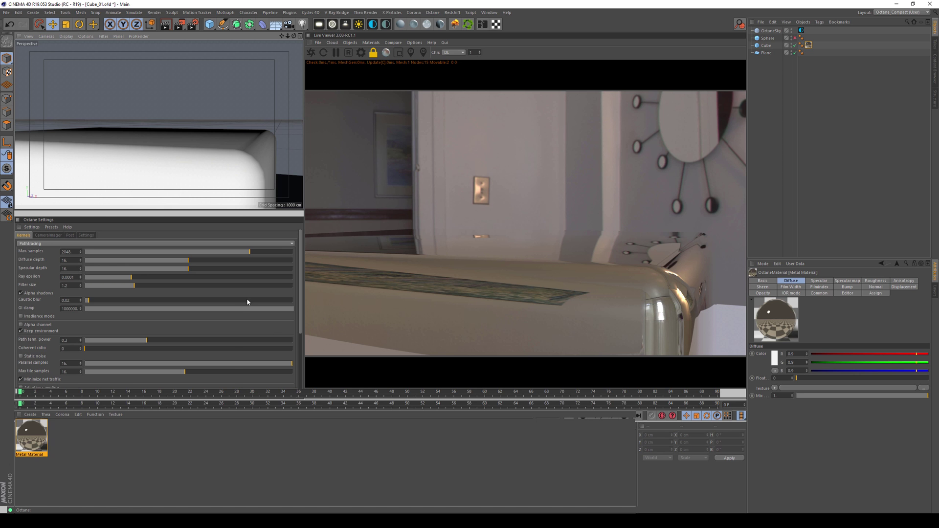
pyautogui.moveTo(227, 182); pyautogui.dragTo(177, 127)
pyautogui.scroll(-5, 182, 151)
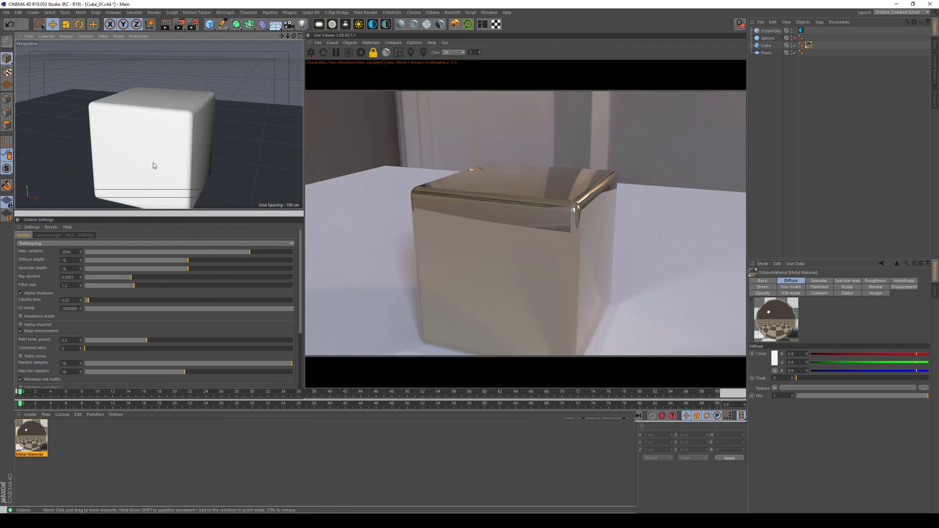
# Reopen the Metal Material and set its Metallic reflection mode to IOR + color.
pyautogui.doubleClick(45, 437)
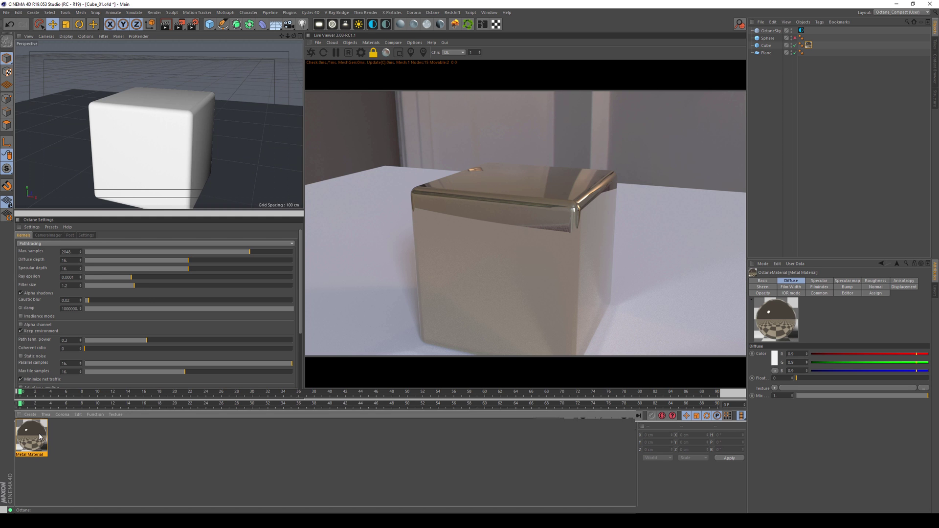
pyautogui.moveTo(224, 55); pyautogui.dragTo(254, 91)
pyautogui.click(150, 260)
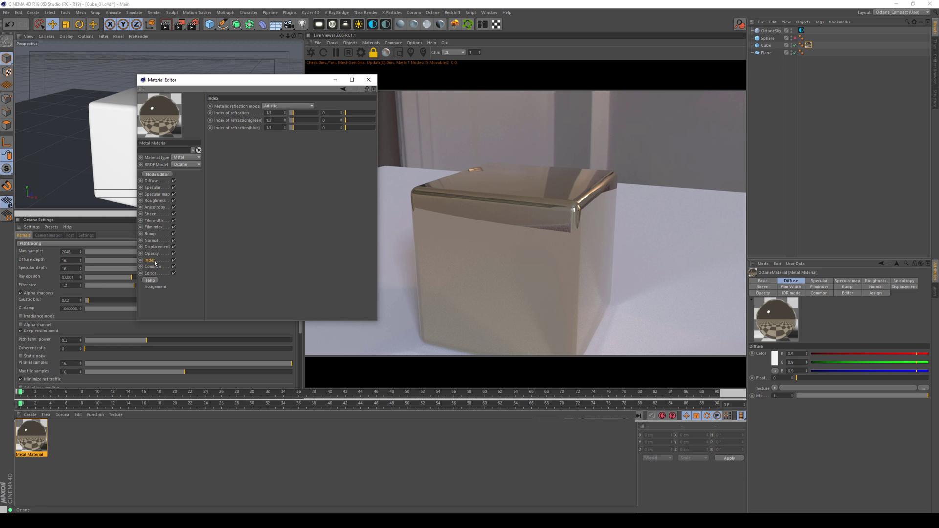
pyautogui.click(277, 107)
pyautogui.click(276, 122)
pyautogui.click(257, 113)
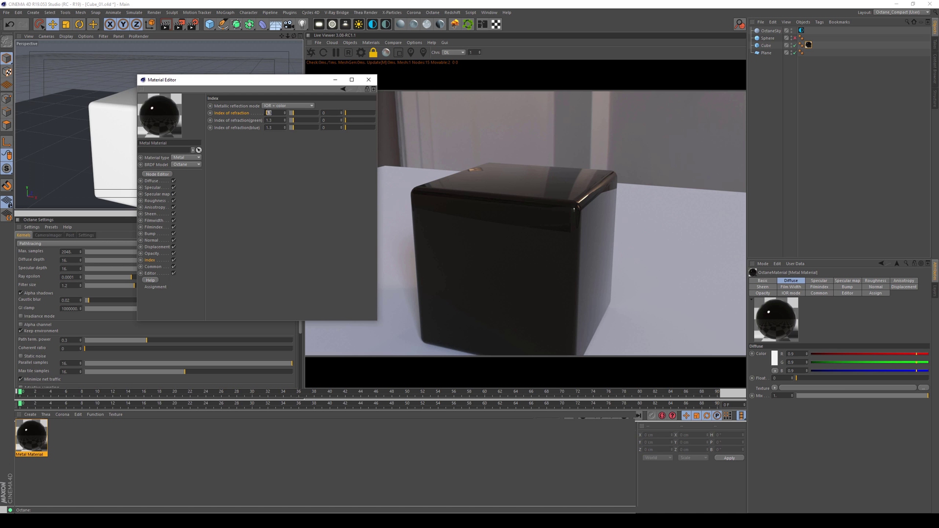
pyautogui.click(332, 112)
# On refractiveindex.info's gold page, set the wavelength to 0.5893 µm.
pyautogui.moveTo(83, 521)
pyautogui.click(82, 489)
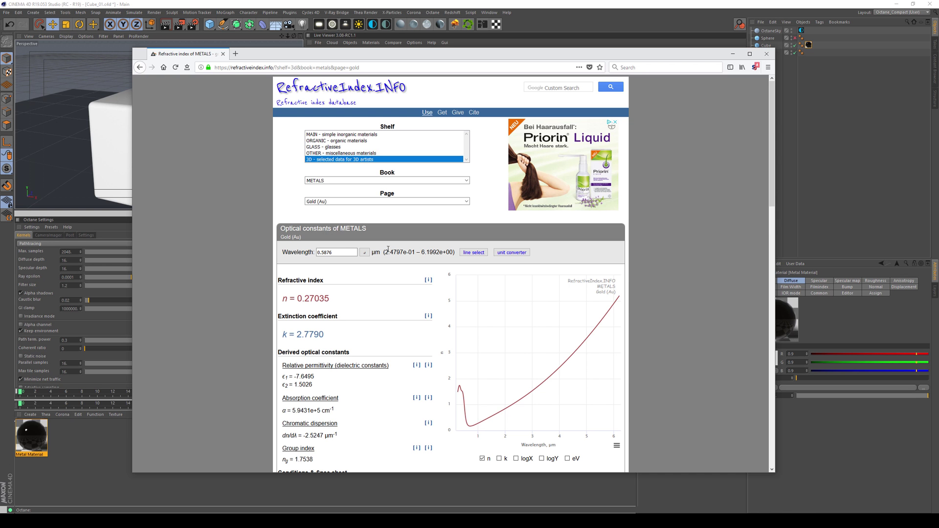
pyautogui.click(472, 252)
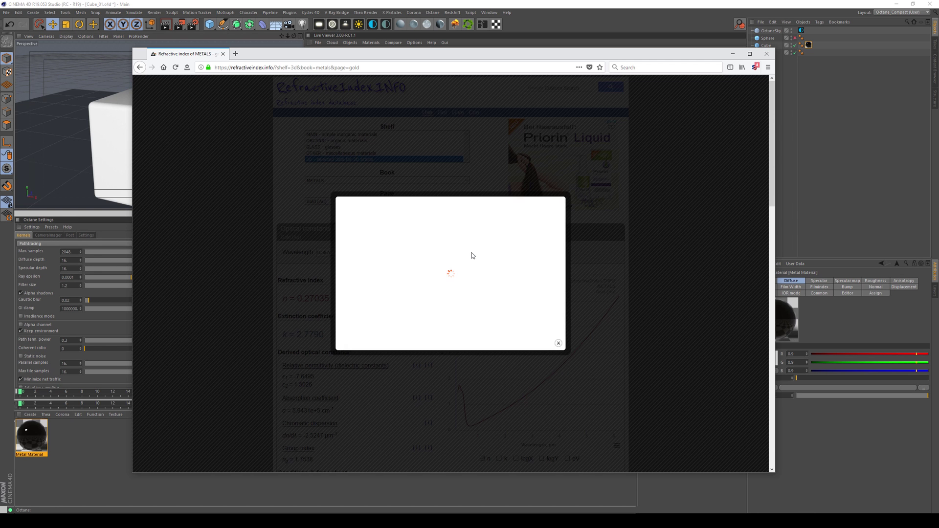
pyautogui.click(410, 272)
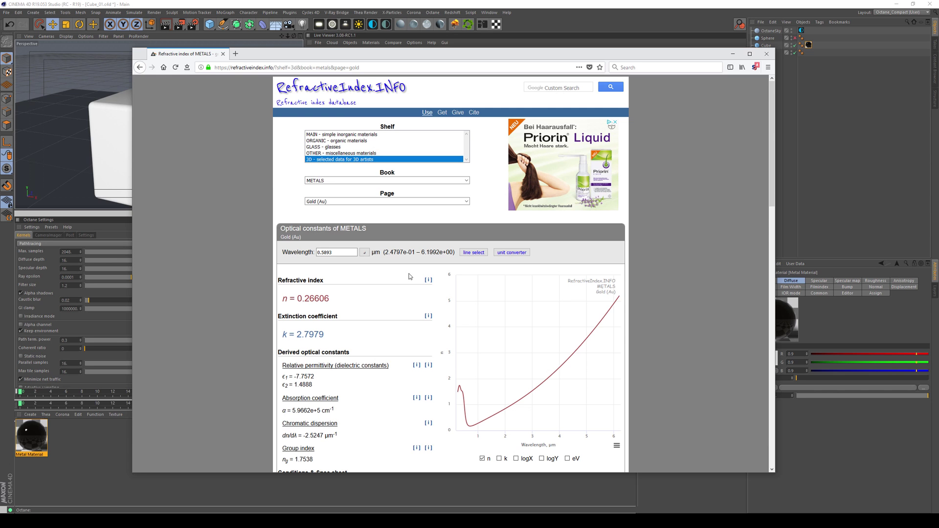
# Copy gold's refractive index 0.26606, noting the extinction value 2.7979.
pyautogui.moveTo(357, 252); pyautogui.dragTo(318, 253)
pyautogui.moveTo(331, 299); pyautogui.dragTo(296, 298)
pyautogui.moveTo(332, 335); pyautogui.dragTo(295, 334)
pyautogui.moveTo(332, 299); pyautogui.dragTo(297, 299)
pyautogui.hotkey('ctrl', 'c')
# Paste 0.26606 as the index of refraction and enter extinction 2.7979.
pyautogui.hotkey('alt', 'Tab')
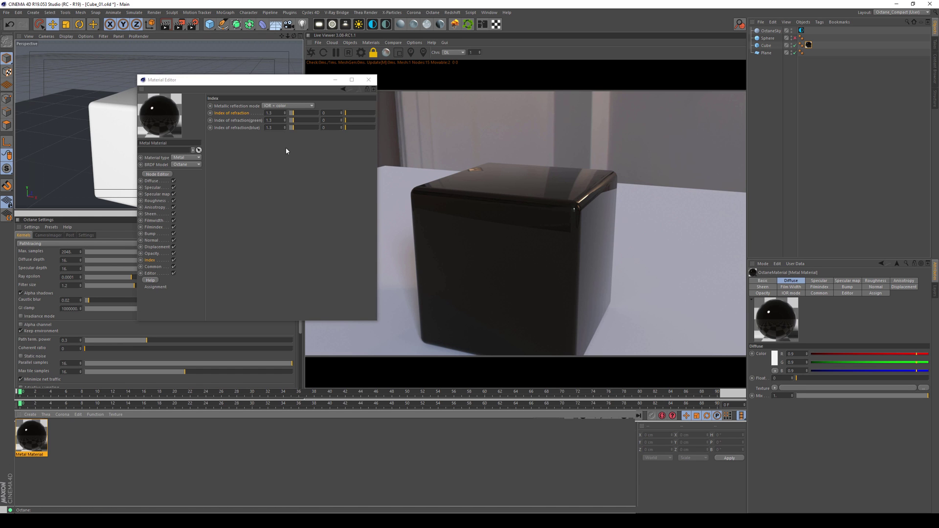
pyautogui.doubleClick(275, 113)
pyautogui.hotkey('ctrl', 'v')
pyautogui.press('Tab')
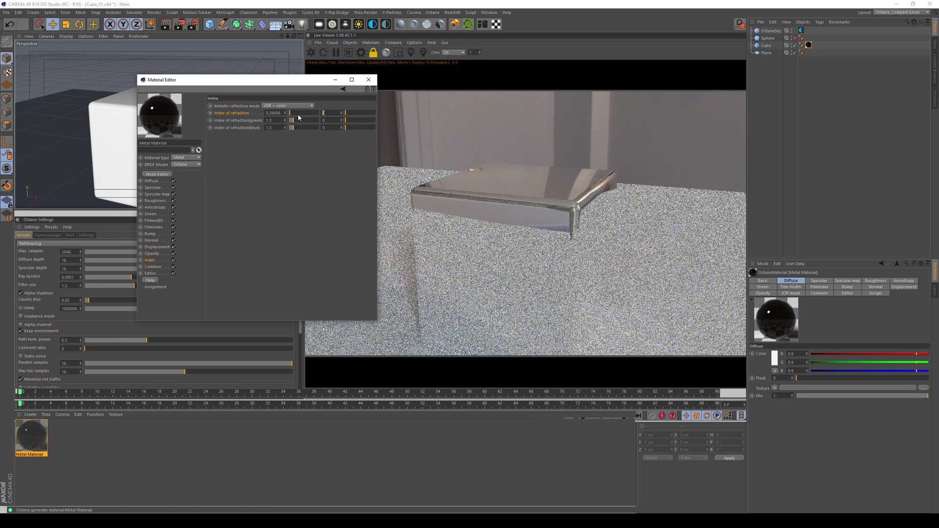
pyautogui.write('2.7')
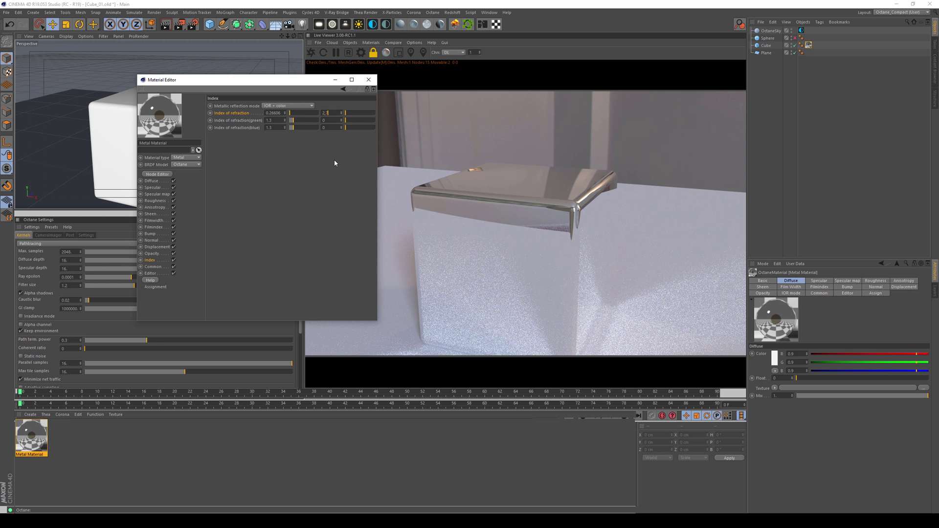
pyautogui.write('93979')
pyautogui.press('Return')
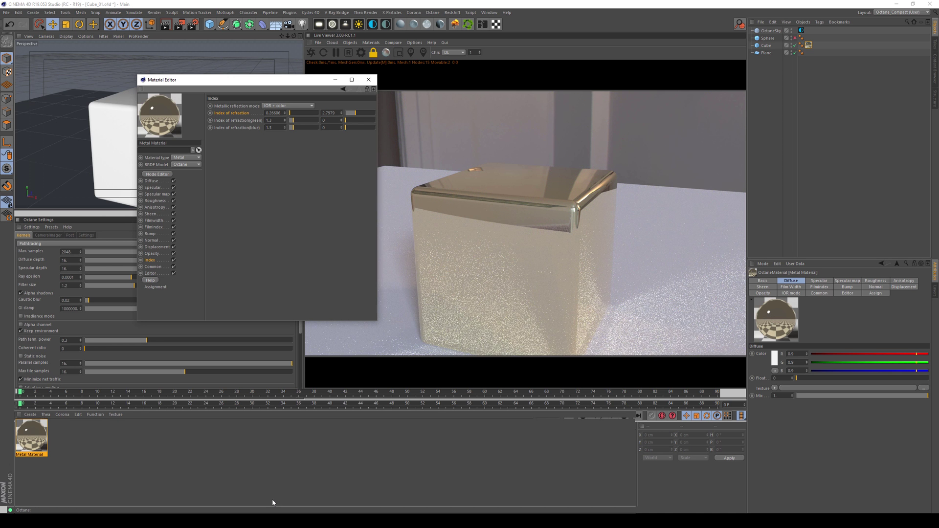
pyautogui.hotkey('alt', 'Tab')
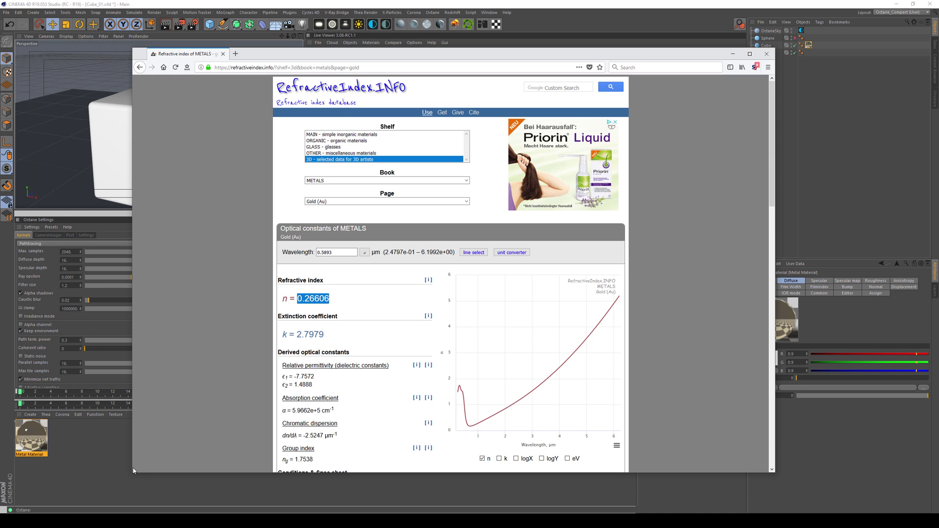
pyautogui.hotkey('alt', 'Tab')
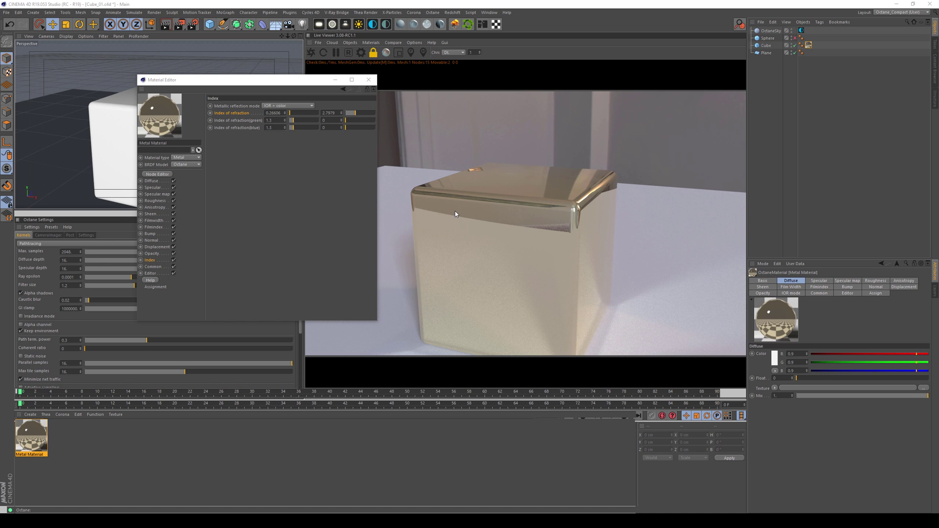
# Darken the metal's specular colour in the Color Picker.
pyautogui.click(153, 187)
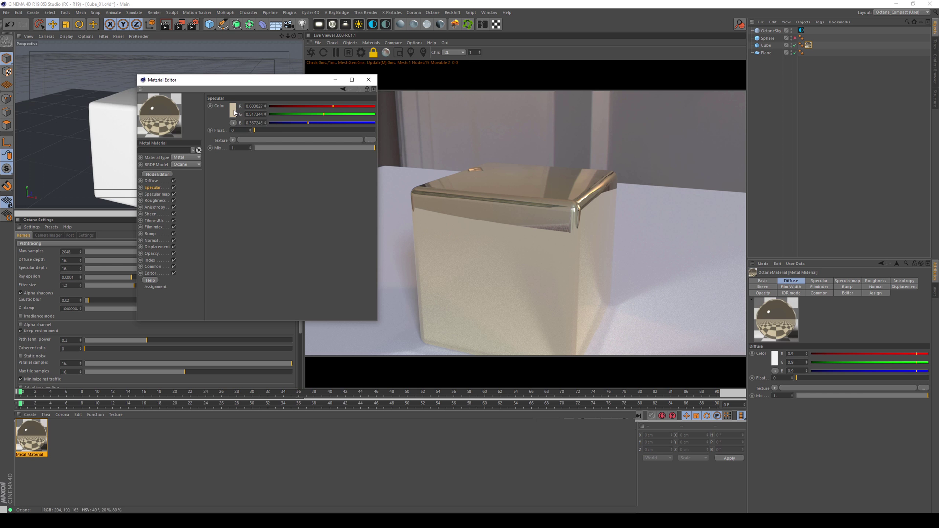
pyautogui.moveTo(234, 112)
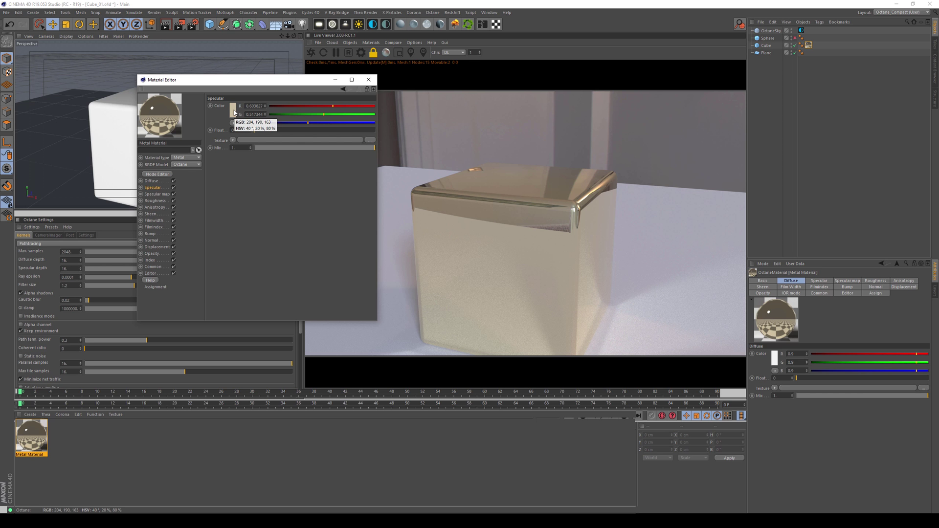
pyautogui.click(234, 112)
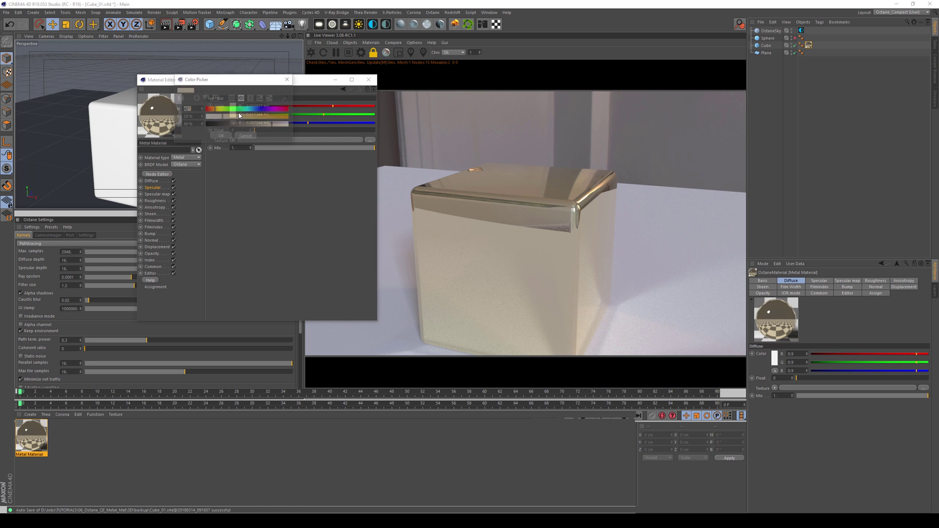
pyautogui.click(220, 137)
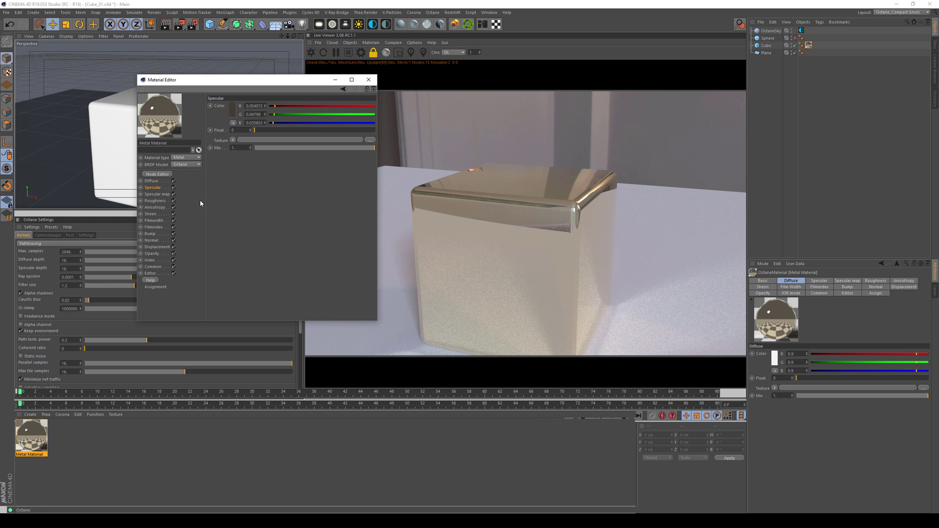
# Shift the specular hue from 40° to 13° for a redder, copper tone.
pyautogui.click(152, 261)
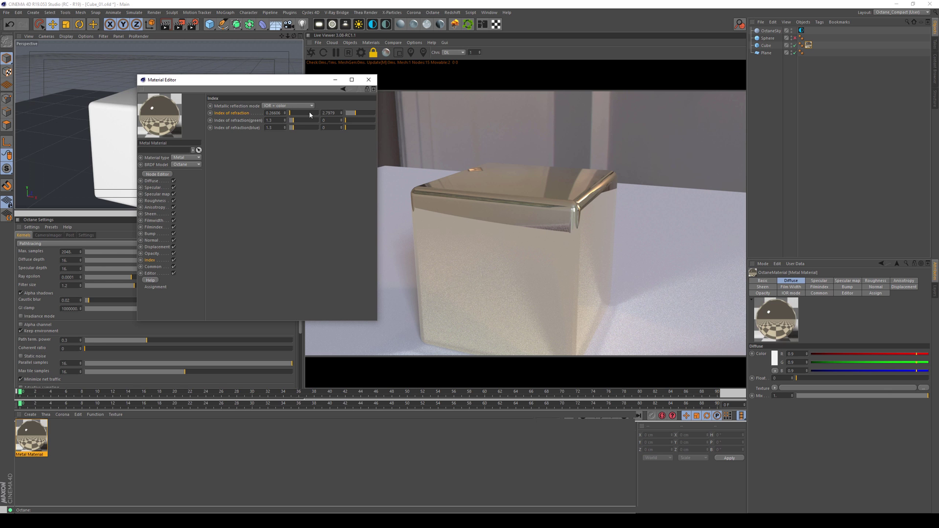
pyautogui.click(157, 190)
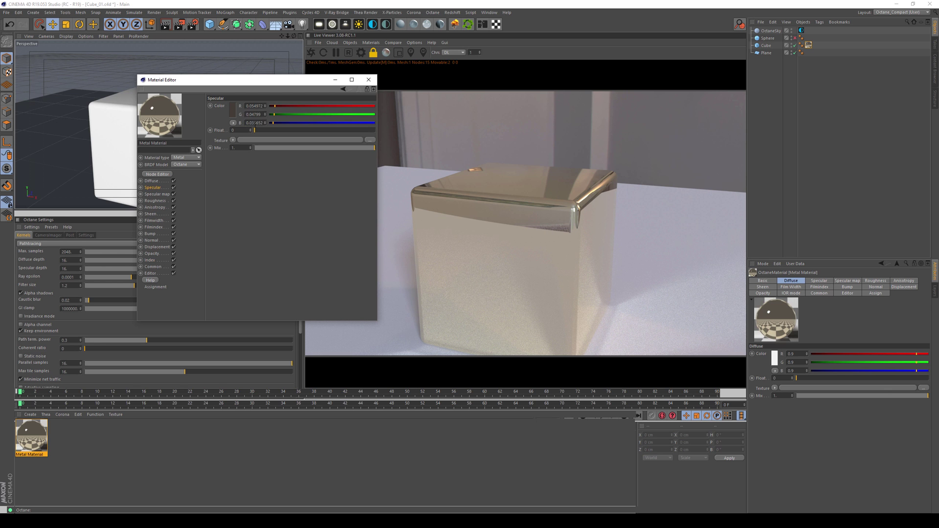
pyautogui.click(234, 108)
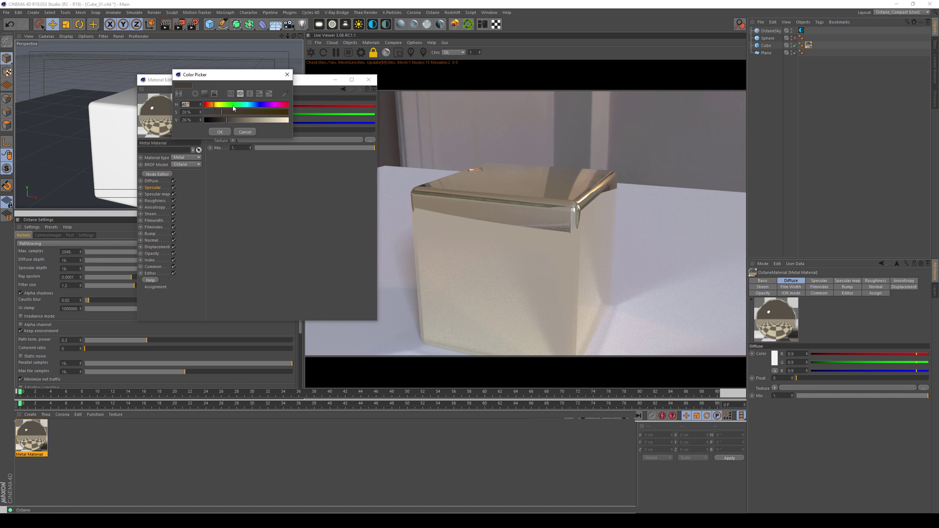
pyautogui.moveTo(210, 105); pyautogui.dragTo(207, 106)
pyautogui.click(220, 132)
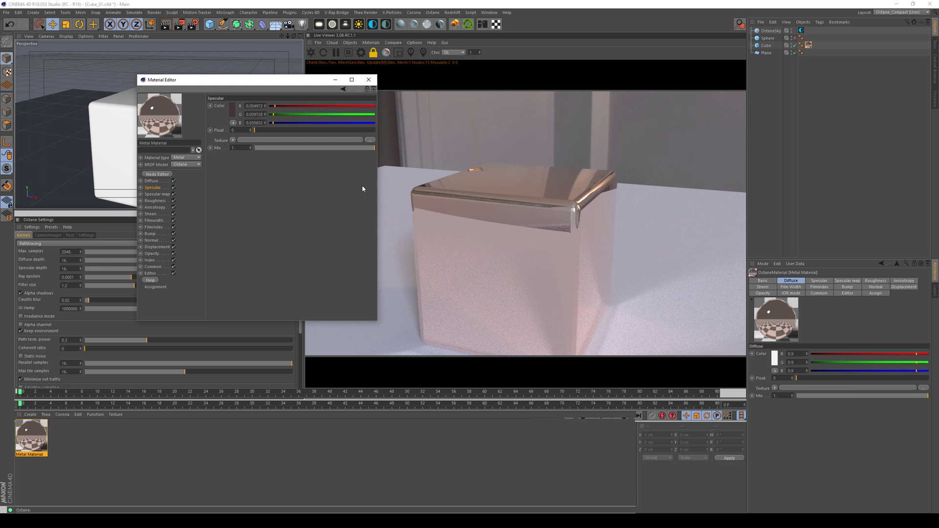
# Try an extinction value of 1, then undo back to 2.7979.
pyautogui.click(150, 260)
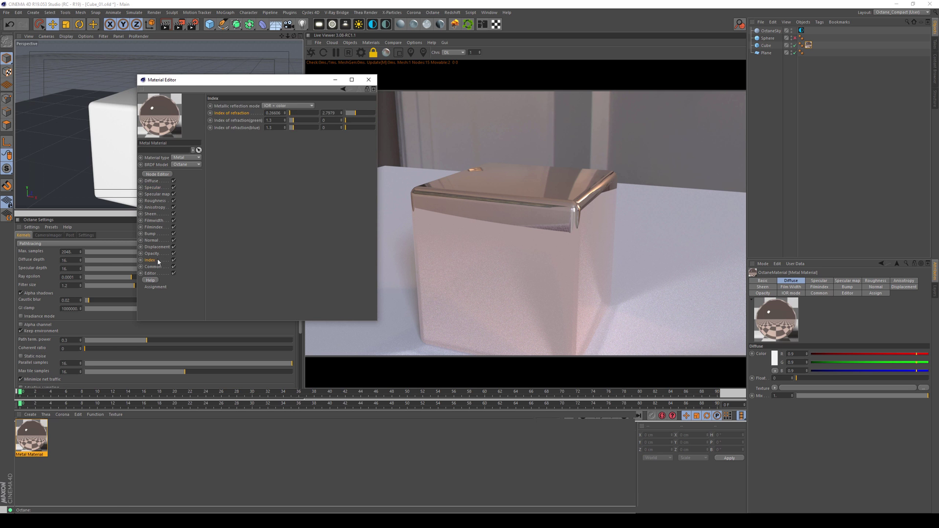
pyautogui.moveTo(337, 113); pyautogui.dragTo(313, 111)
pyautogui.write('1')
pyautogui.press('Return')
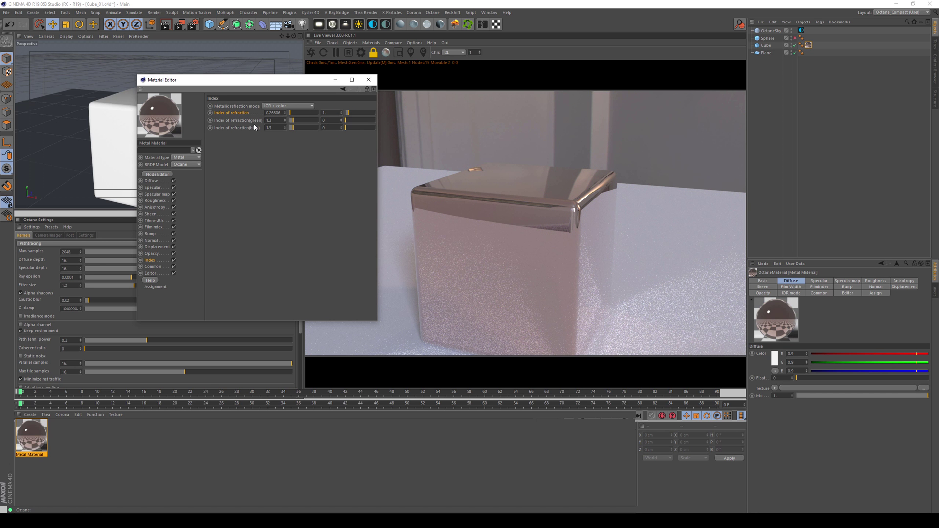
pyautogui.hotkey('ctrl', 'z')
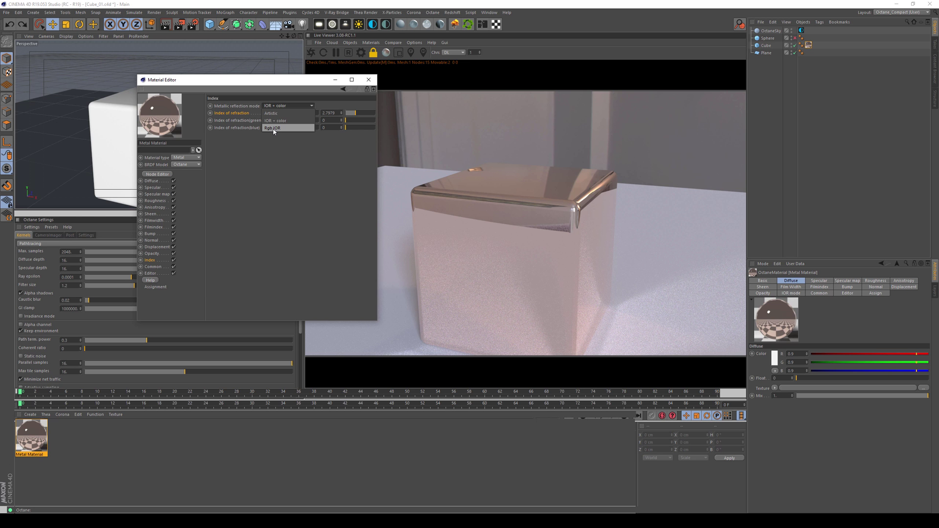
# Switch metallic reflection to Rgb IOR, reset the index of refraction, and set red extinction to 0.
pyautogui.click(274, 129)
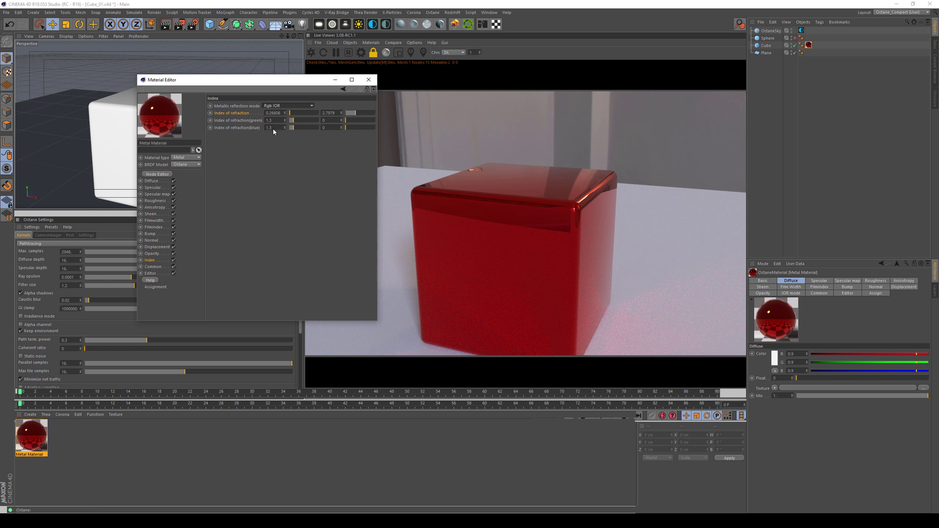
pyautogui.rightClick(230, 114)
pyautogui.click(245, 163)
pyautogui.click(330, 113)
pyautogui.write('0')
pyautogui.press('Return')
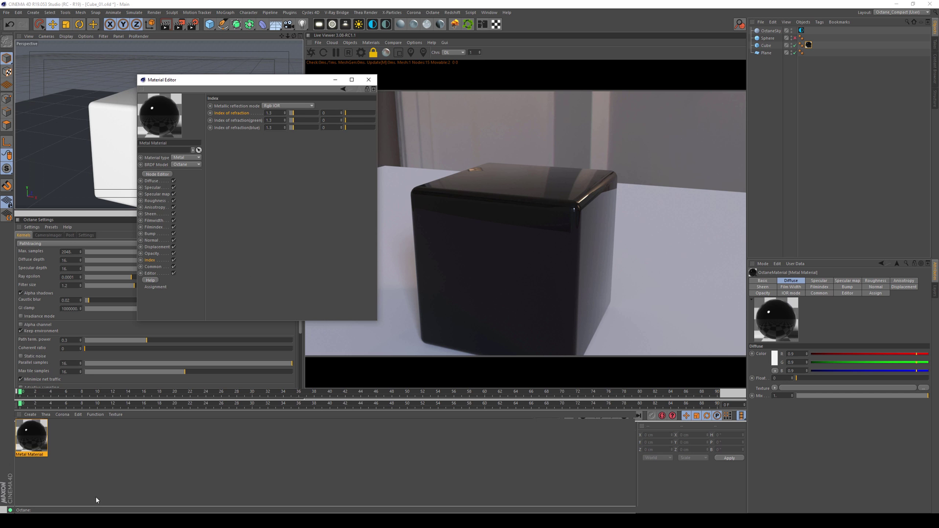
# Look up gold's optical constants at a wavelength of 0.65 µm on the refractive index page.
pyautogui.click(84, 488)
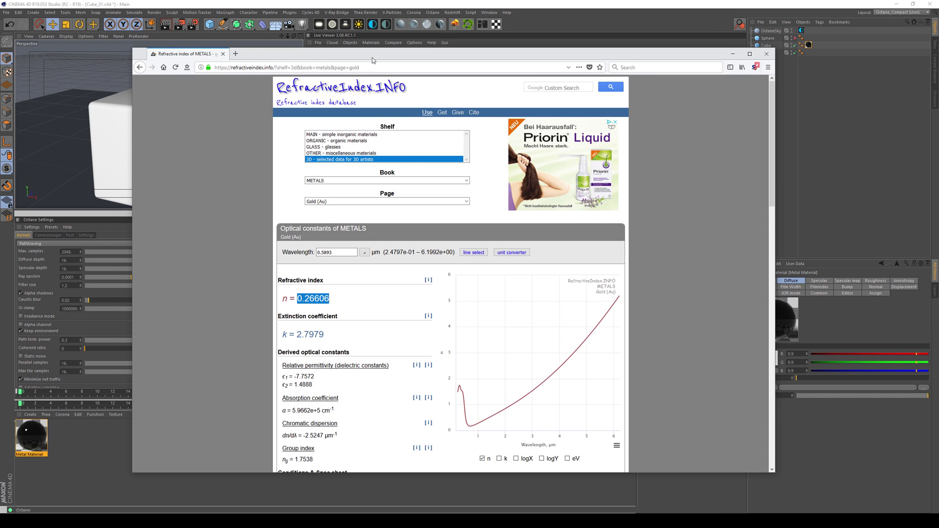
pyautogui.moveTo(369, 54); pyautogui.dragTo(542, 46)
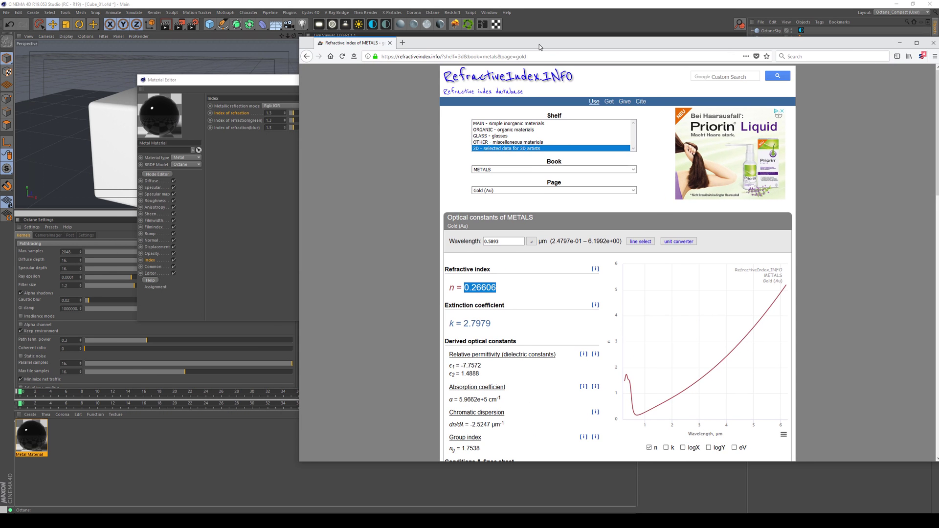
pyautogui.click(497, 242)
pyautogui.moveTo(498, 241); pyautogui.dragTo(451, 239)
pyautogui.write('0.65')
pyautogui.press('Return')
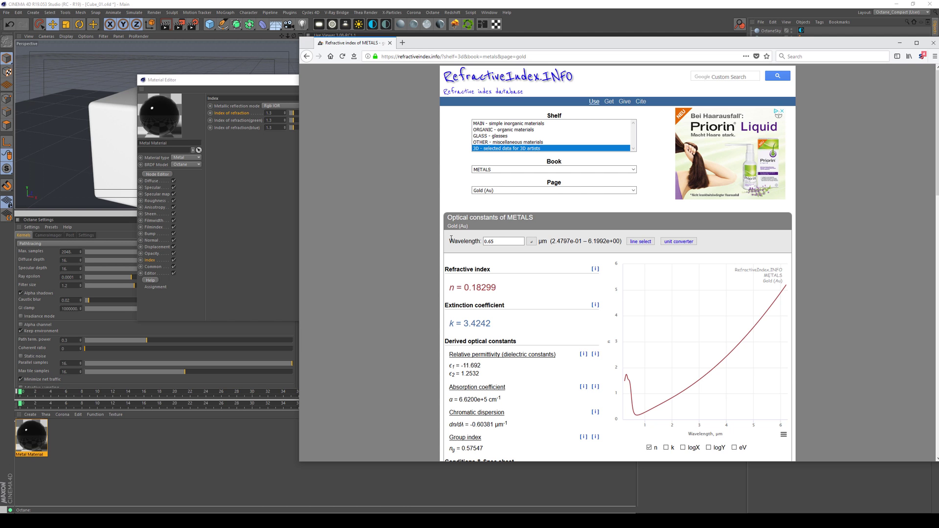
# Enter gold's 0.65 µm values into the red channel: index 0.18299, extinction 3.4242.
pyautogui.moveTo(501, 288); pyautogui.dragTo(464, 288)
pyautogui.click(282, 175)
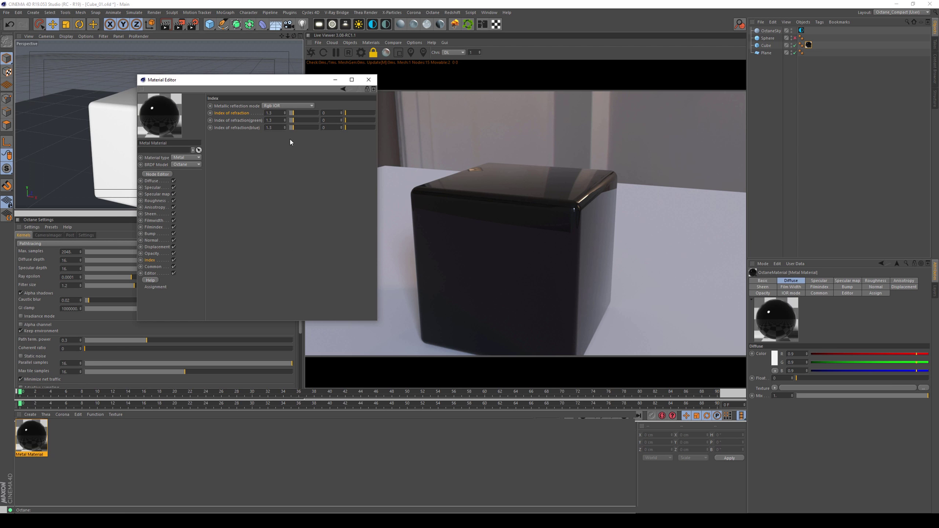
pyautogui.hotkey('alt', 'Tab')
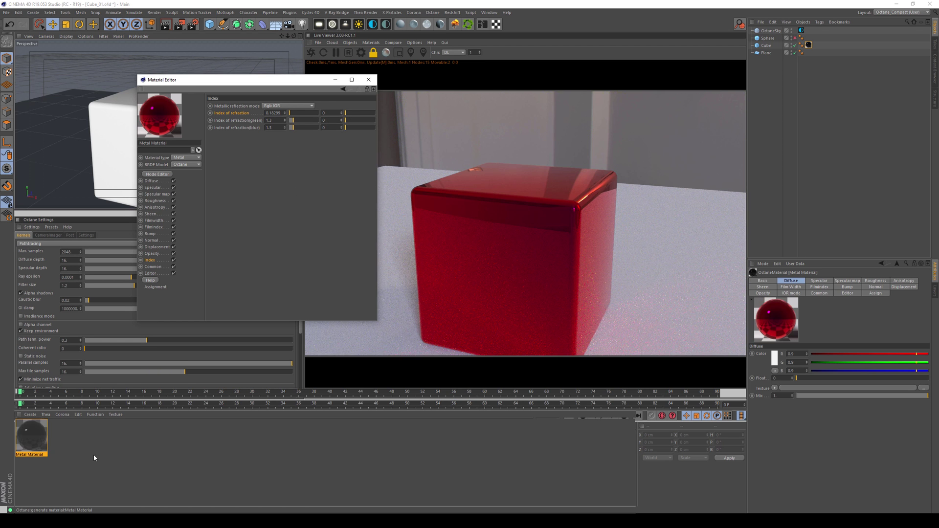
pyautogui.hotkey('alt', 'Tab')
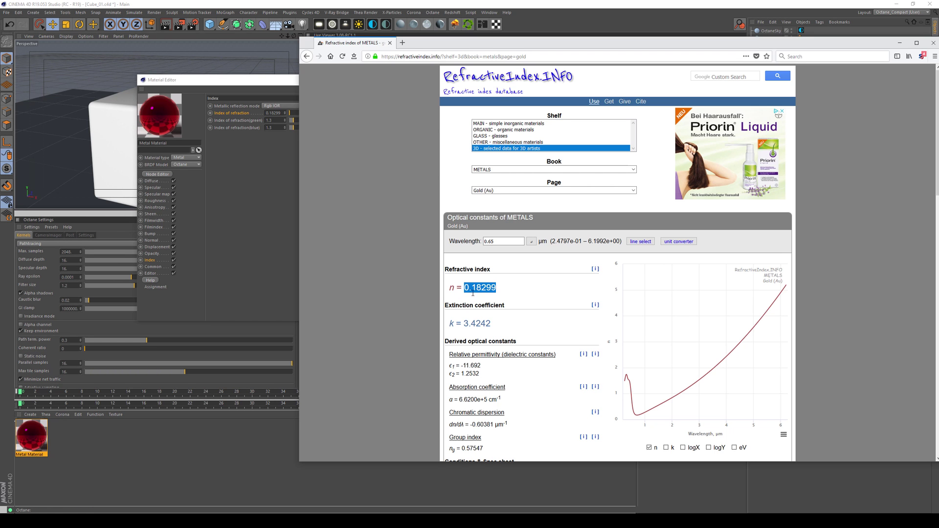
pyautogui.moveTo(493, 324); pyautogui.dragTo(464, 324)
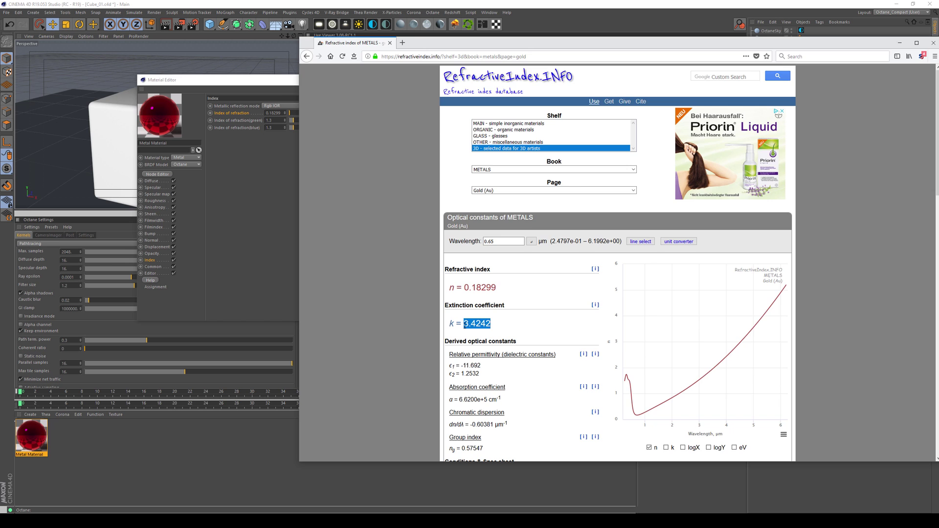
pyautogui.hotkey('ctrl', 'c')
pyautogui.hotkey('alt', 'Tab')
pyautogui.doubleClick(330, 112)
pyautogui.hotkey('ctrl', 'v')
pyautogui.press('Return')
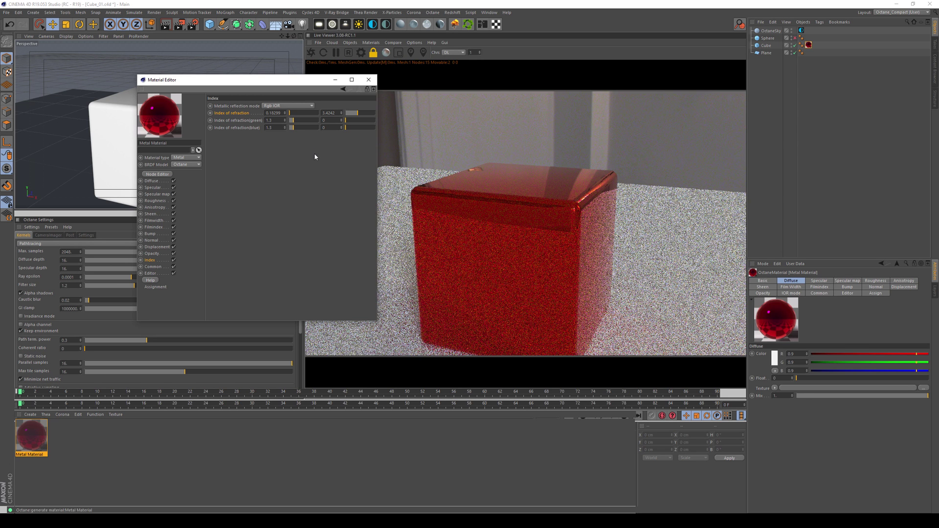
# Recompute gold's constants at 0.55 µm and select the index value 0.42108.
pyautogui.hotkey('alt', 'Tab')
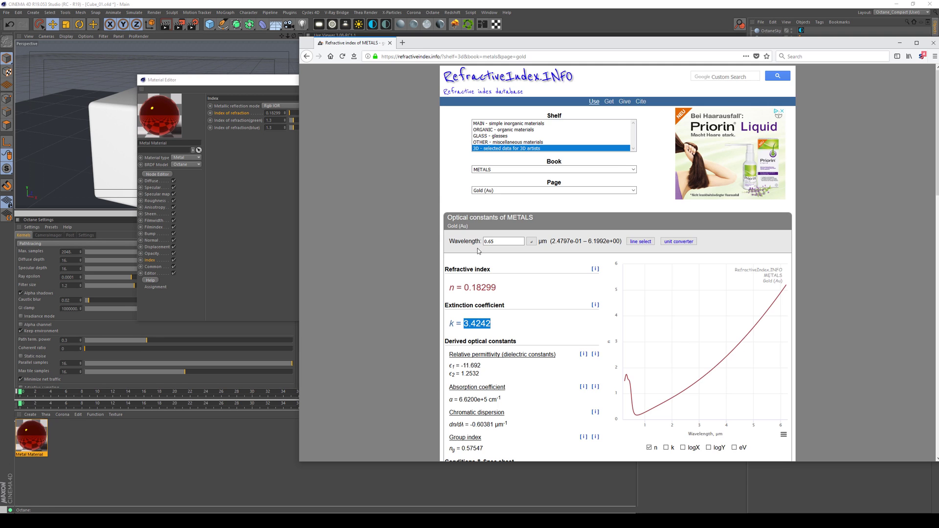
pyautogui.doubleClick(491, 241)
pyautogui.write('55')
pyautogui.press('Return')
pyautogui.moveTo(503, 289); pyautogui.dragTo(467, 290)
# Fill the green channel with gold's 0.55 µm values: index 0.42108, extinction 2.3459.
pyautogui.click(244, 169)
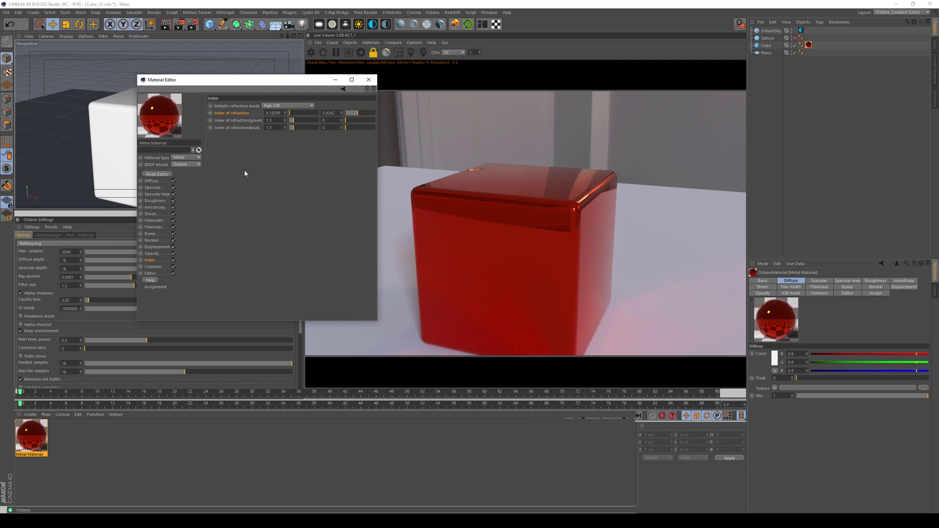
pyautogui.doubleClick(274, 121)
pyautogui.hotkey('ctrl', 'v')
pyautogui.press('Return')
pyautogui.hotkey('alt', 'Tab')
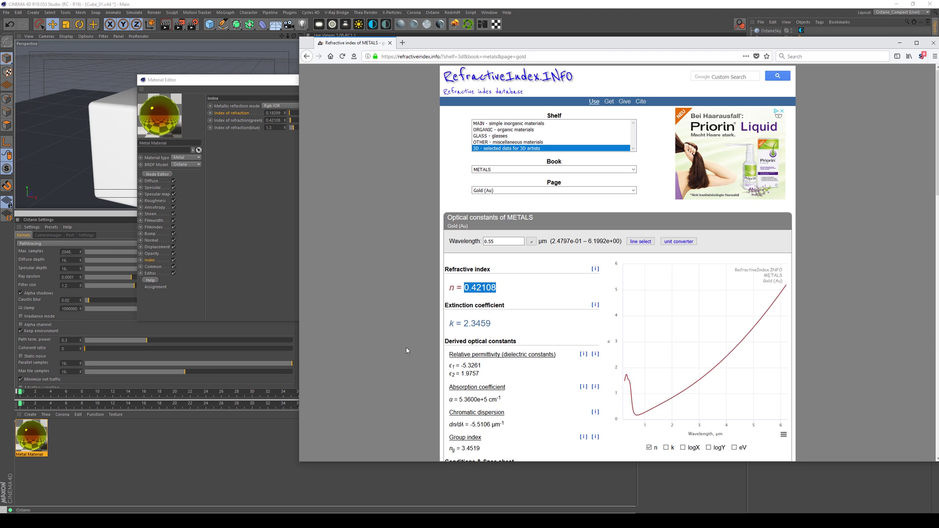
pyautogui.moveTo(492, 324); pyautogui.dragTo(463, 323)
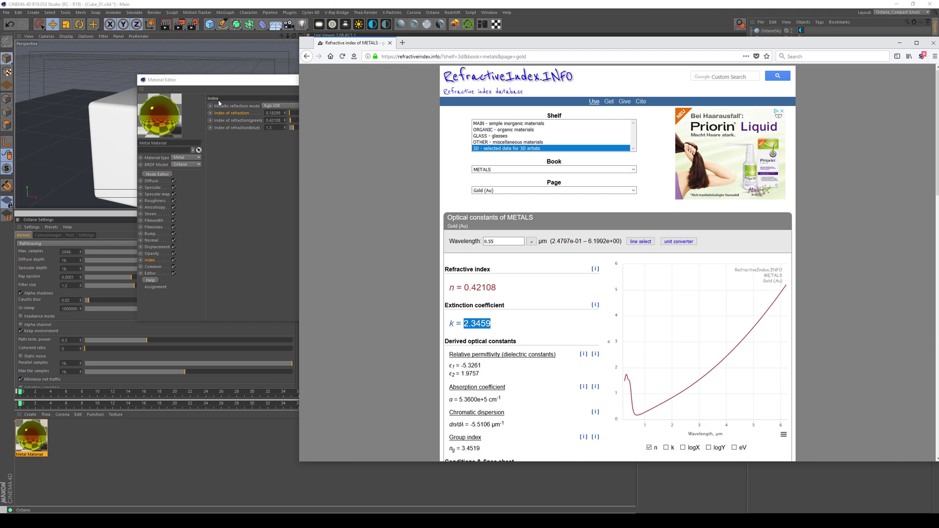
pyautogui.hotkey('ctrl', 'c')
pyautogui.hotkey('alt', 'Tab')
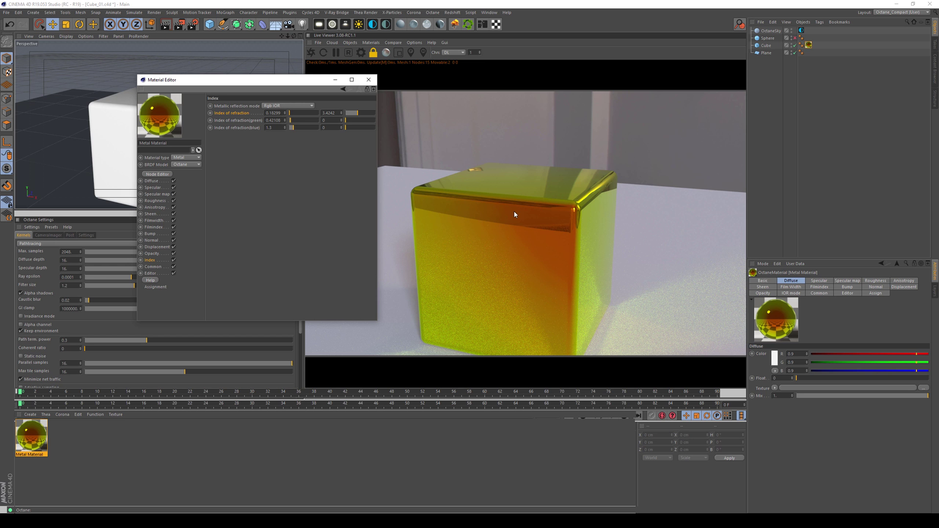
pyautogui.doubleClick(332, 120)
pyautogui.hotkey('ctrl', 'v')
pyautogui.press('Return')
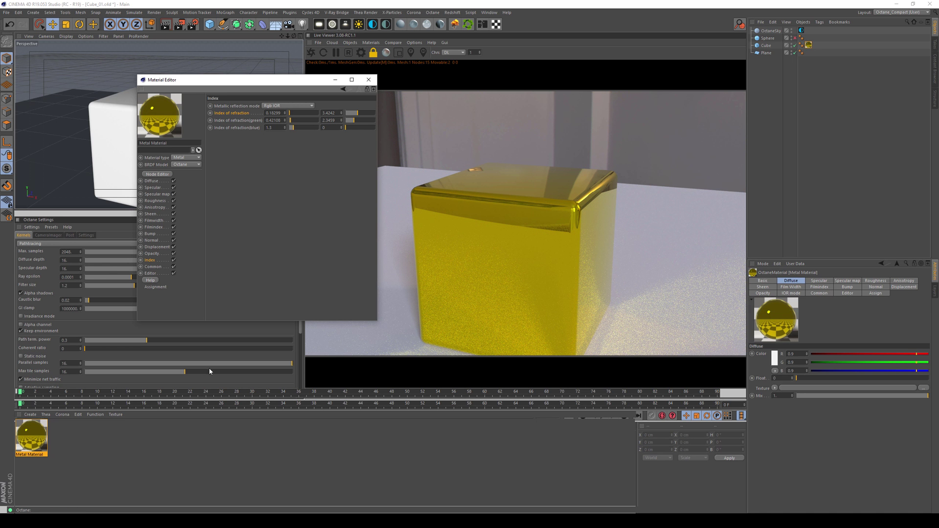
# Change the wavelength on the gold data page to 0.45 µm.
pyautogui.moveTo(83, 521)
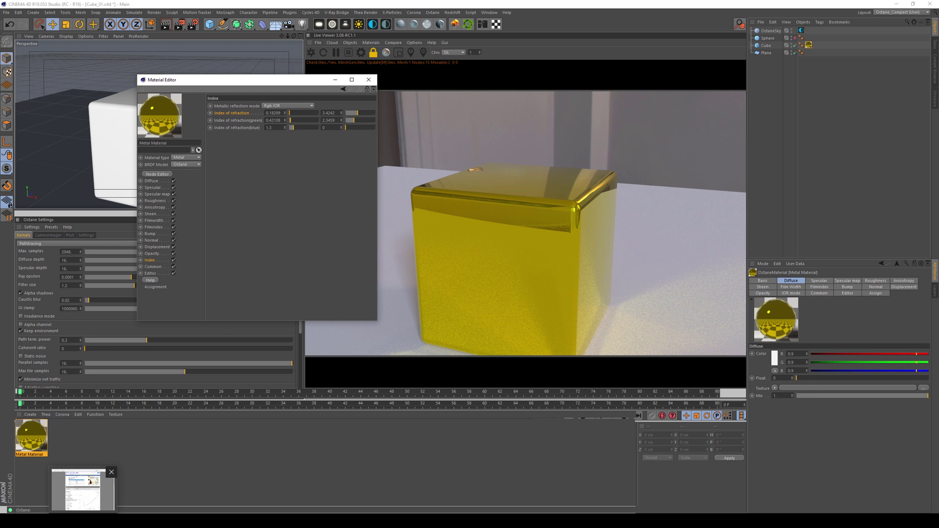
pyautogui.click(83, 489)
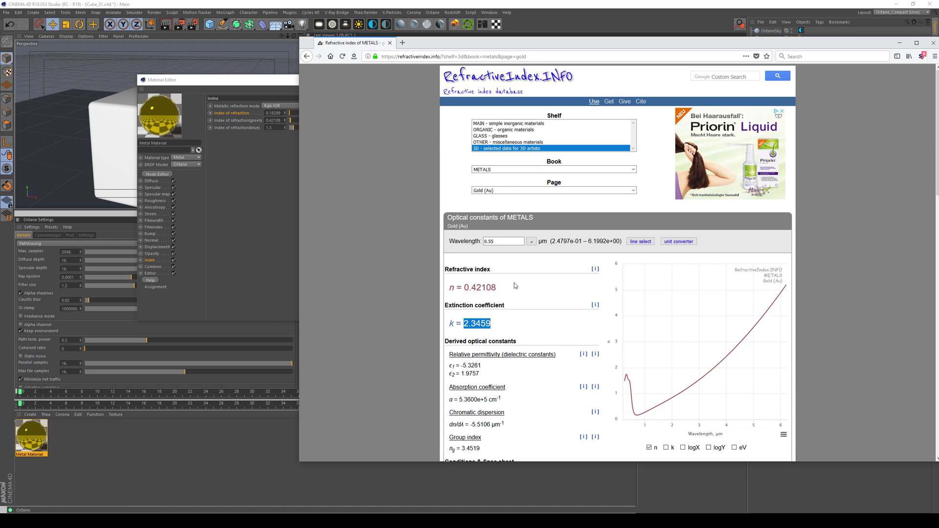
pyautogui.click(490, 242)
pyautogui.press('BackSpace')
pyautogui.write('4')
pyautogui.press('Return')
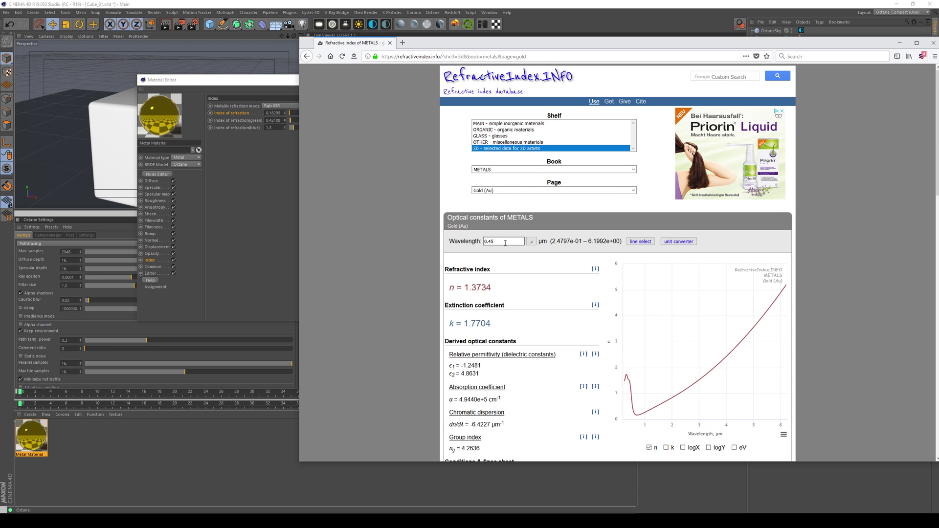
# Fill the blue channel with gold's 0.45 µm values: index 1.3734, extinction 1.7704.
pyautogui.moveTo(501, 289); pyautogui.dragTo(465, 288)
pyautogui.hotkey('ctrl', 'c')
pyautogui.hotkey('alt', 'Tab')
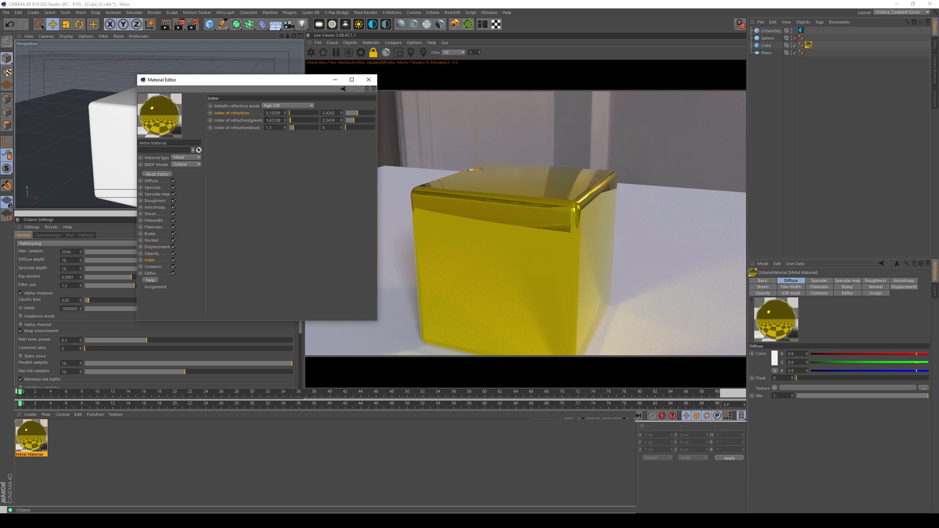
pyautogui.click(268, 127)
pyautogui.hotkey('ctrl', 'v')
pyautogui.press('Return')
pyautogui.hotkey('alt', 'Tab')
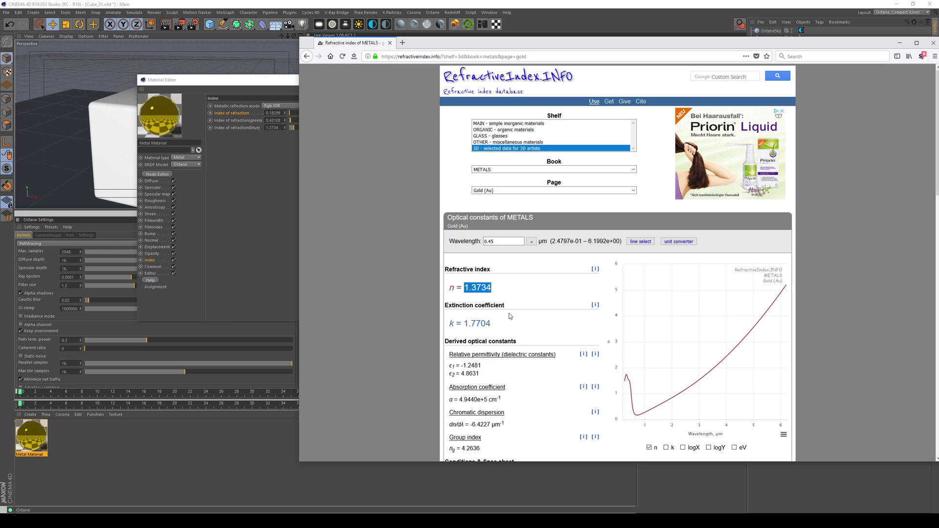
pyautogui.moveTo(491, 324); pyautogui.dragTo(465, 324)
pyautogui.hotkey('ctrl', 'c')
pyautogui.hotkey('alt', 'Tab')
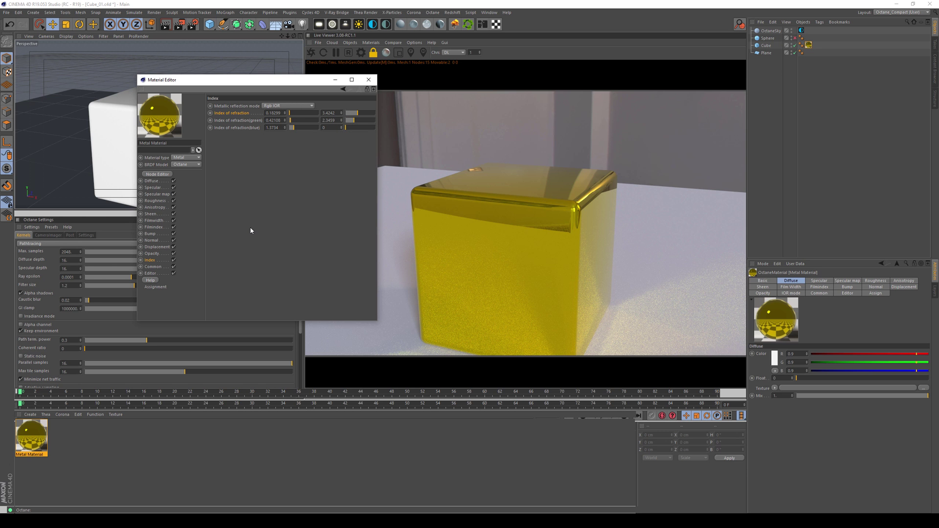
pyautogui.click(335, 127)
pyautogui.hotkey('ctrl', 'v')
pyautogui.press('Return')
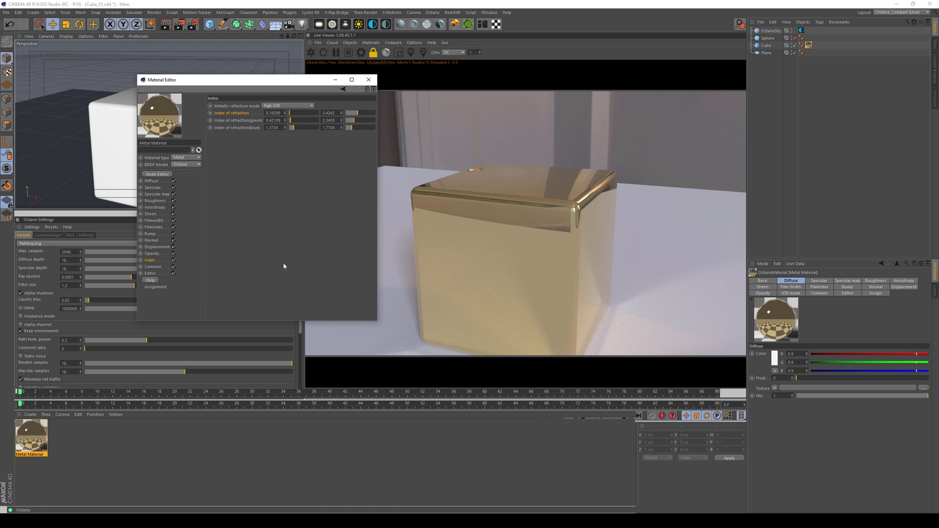
# Show the Brass (Cu-Zn alloy) page and select its values n 1.0940, k 1.8290, wavelength 0.45.
pyautogui.hotkey('alt', 'Tab')
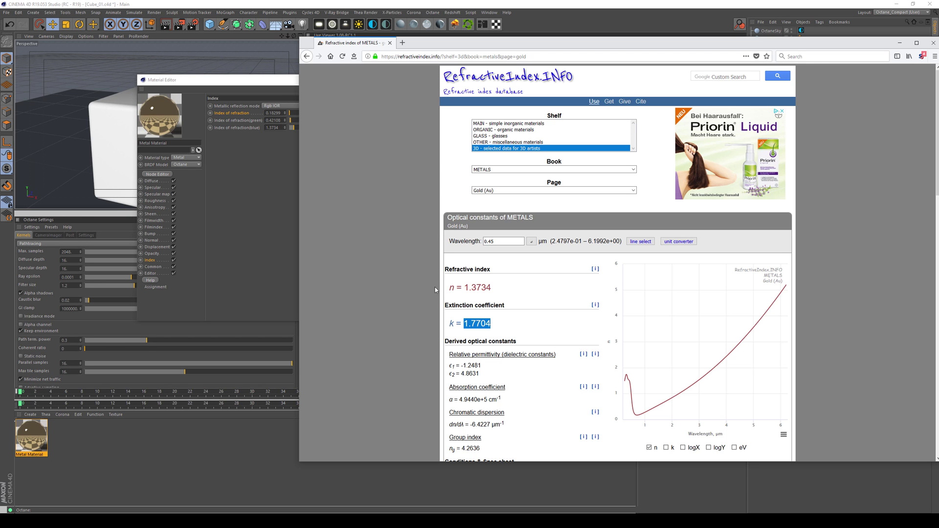
pyautogui.click(484, 195)
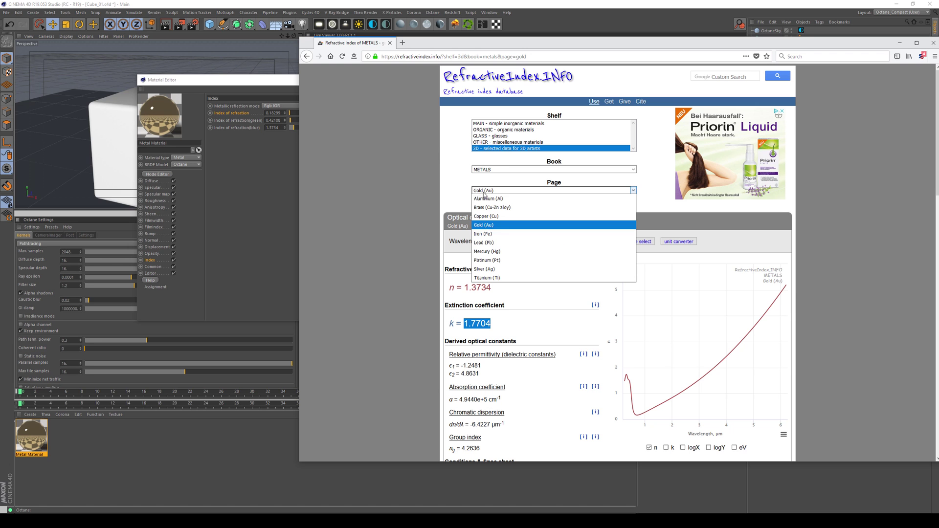
pyautogui.click(492, 208)
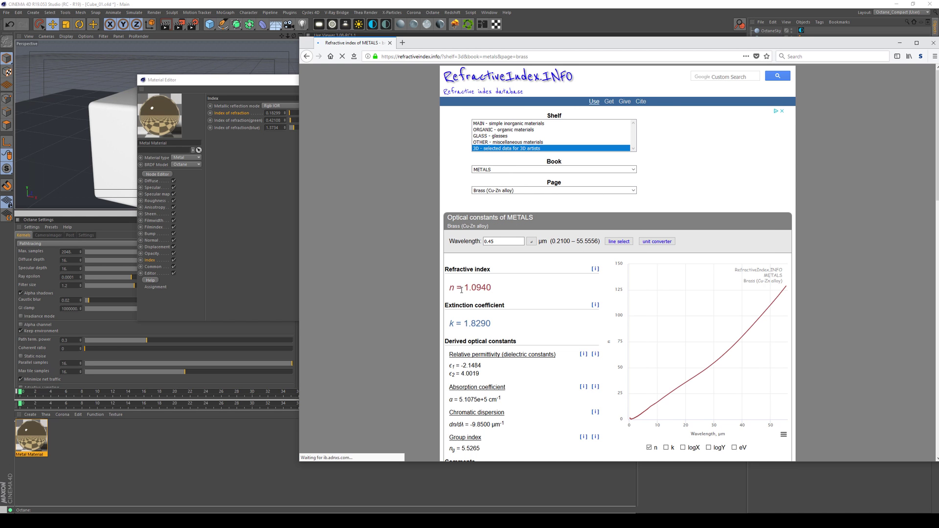
pyautogui.doubleClick(485, 288)
pyautogui.doubleClick(489, 324)
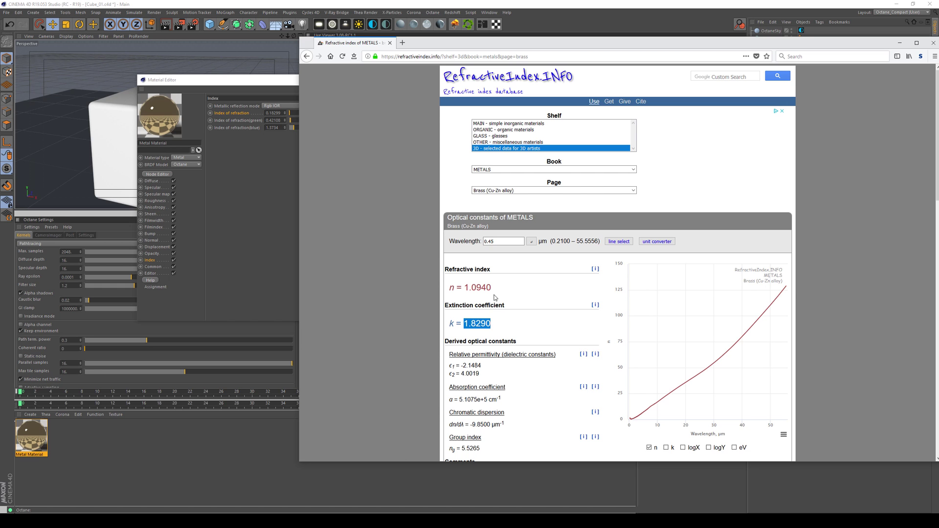
pyautogui.doubleClick(490, 241)
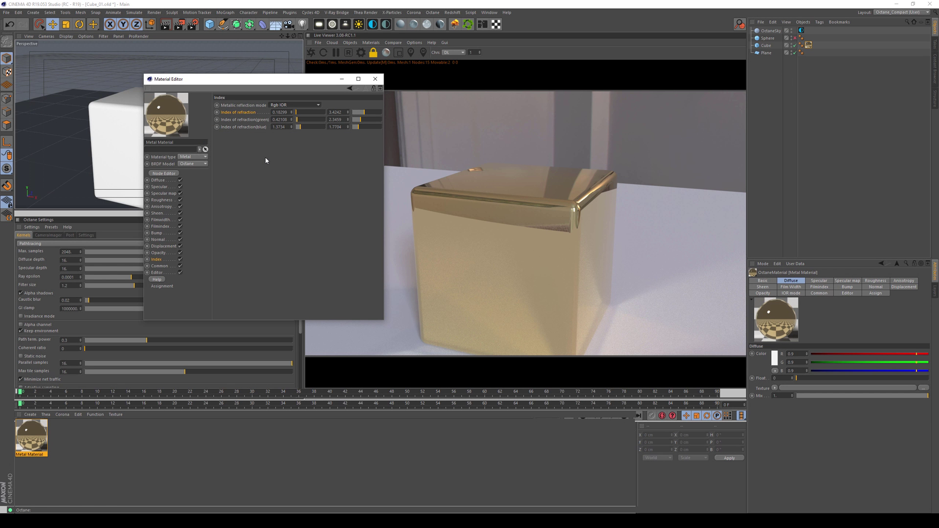
# Keep Metallic reflection mode at Rgb IOR and display the BRDF Model choices.
pyautogui.click(289, 106)
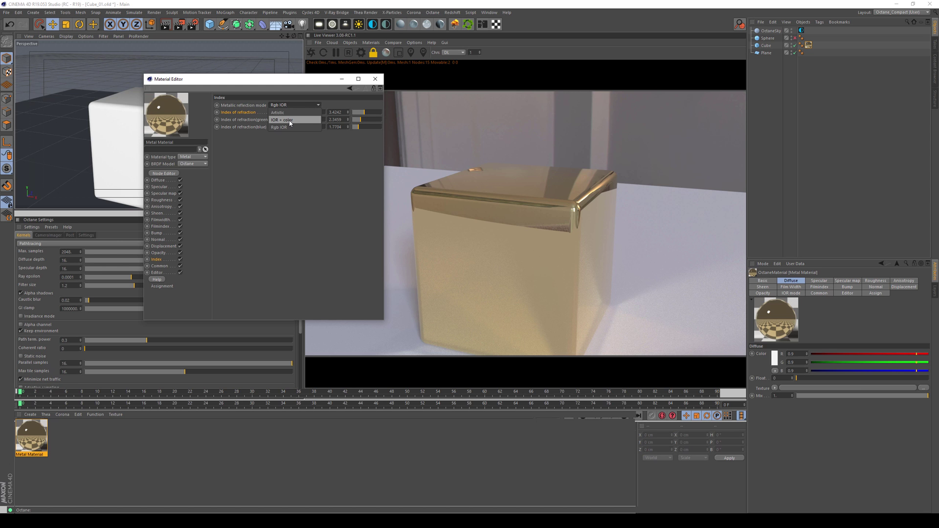
pyautogui.click(289, 127)
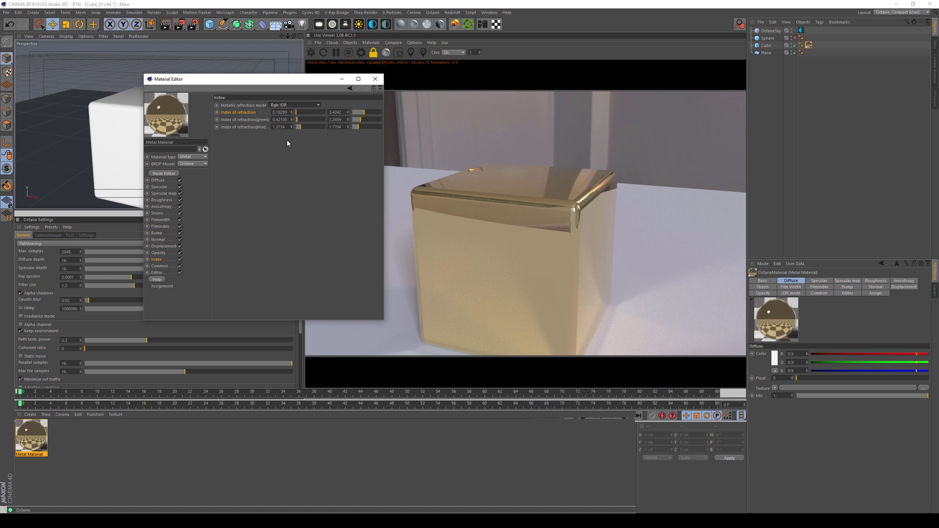
pyautogui.click(196, 166)
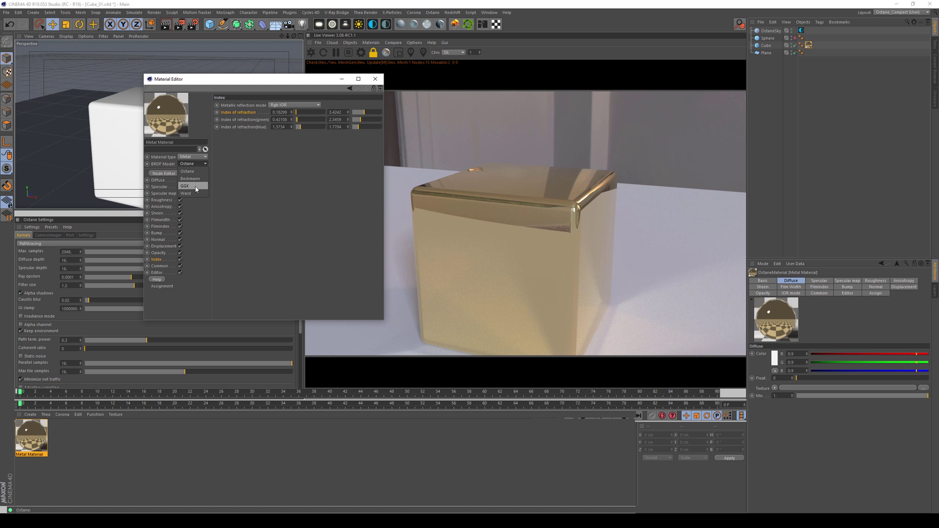
# Keep the Octane BRDF, raise Roughness to about 0.98, and zoom in on the cube.
pyautogui.click(234, 189)
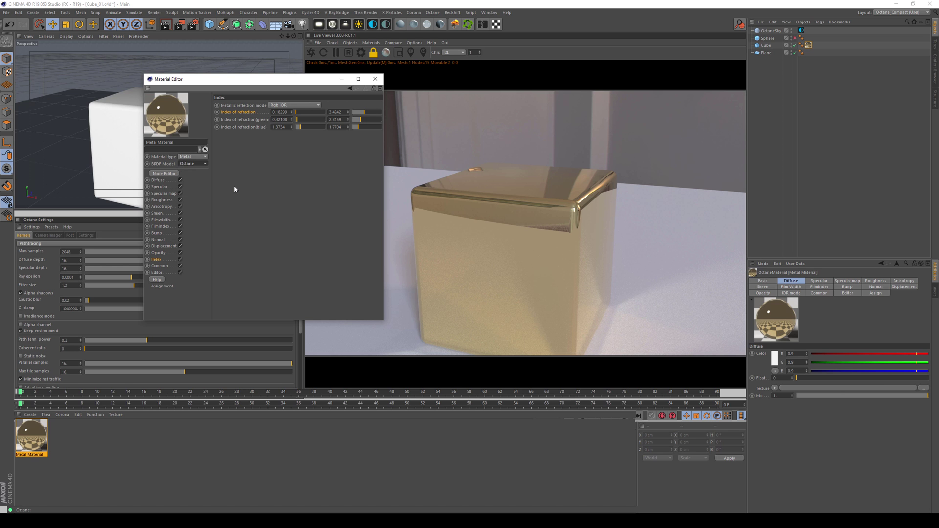
pyautogui.click(161, 200)
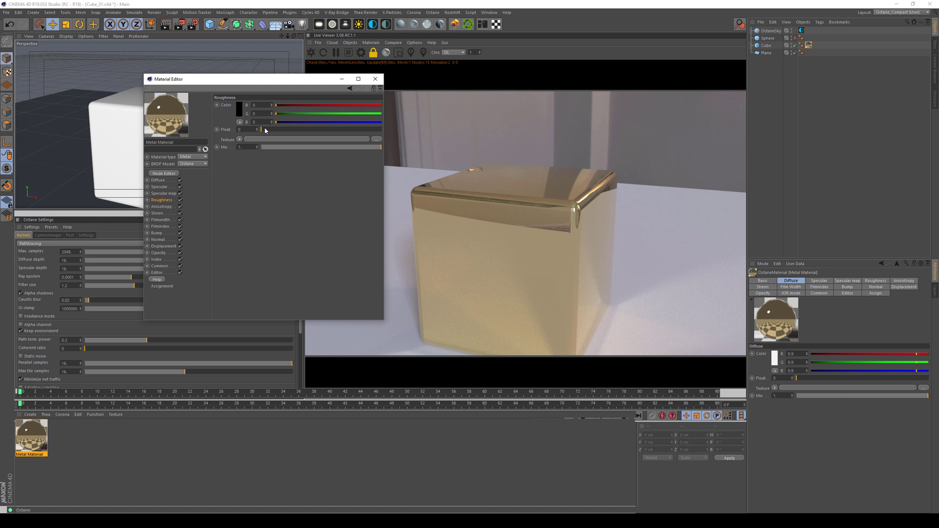
pyautogui.moveTo(264, 128); pyautogui.dragTo(371, 128)
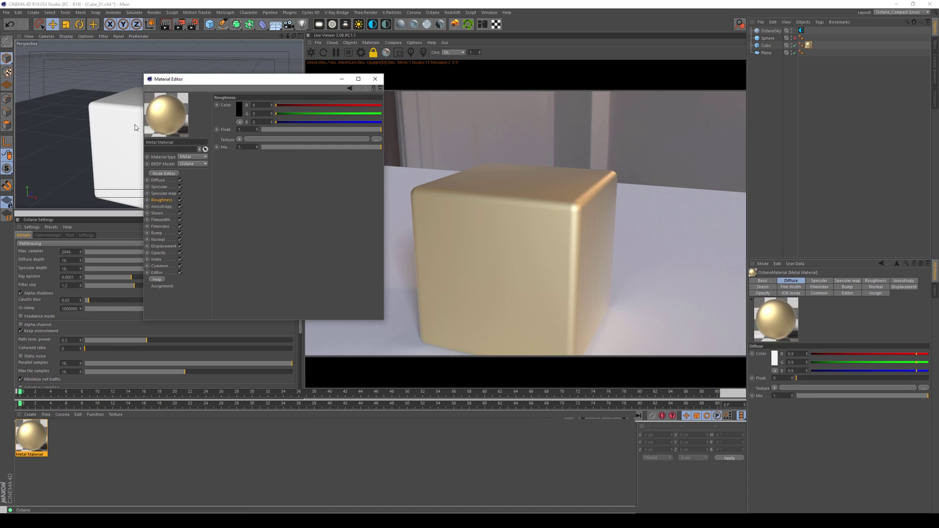
pyautogui.keyDown('alt'); pyautogui.moveTo(118, 99); pyautogui.dragTo(138, 91); pyautogui.keyUp('alt')
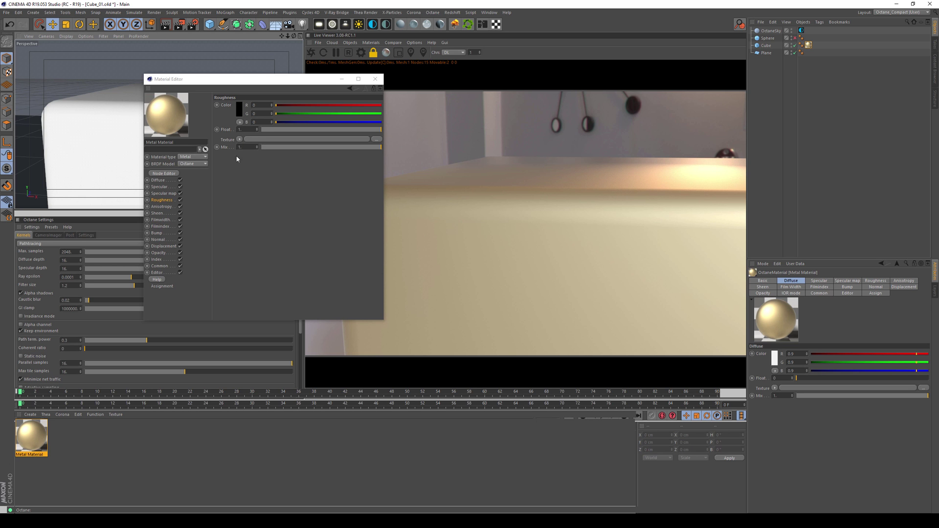
# Switch the BRDF model to GGX and reposition the view and material settings panel.
pyautogui.click(188, 165)
pyautogui.click(190, 186)
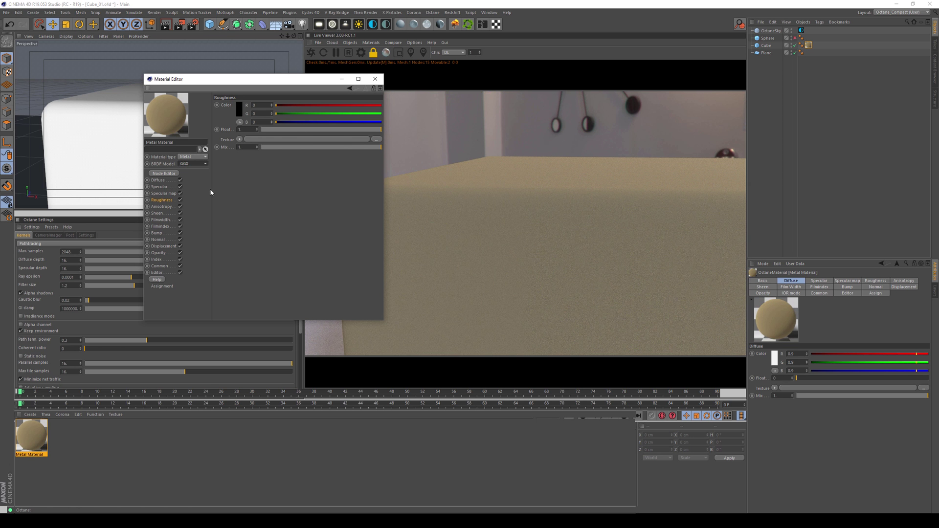
pyautogui.scroll(3, 106, 115)
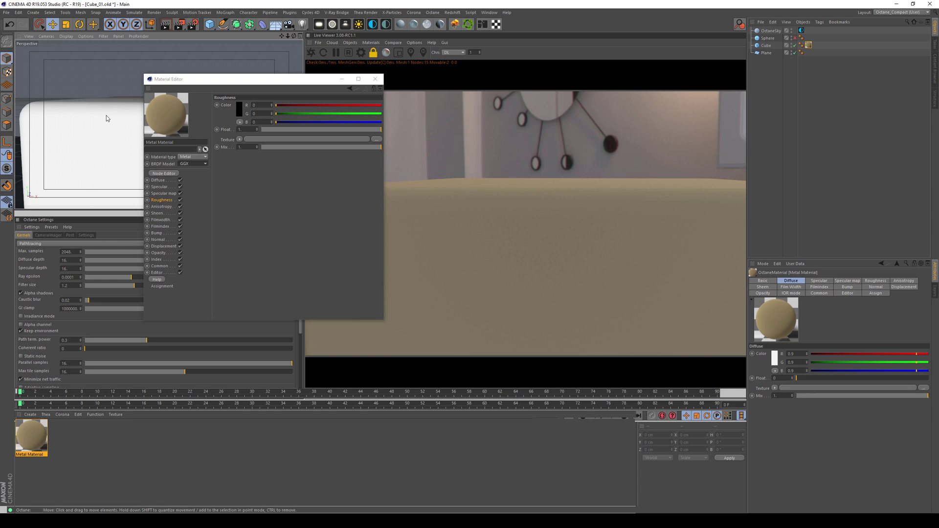
pyautogui.scroll(-4, 108, 118)
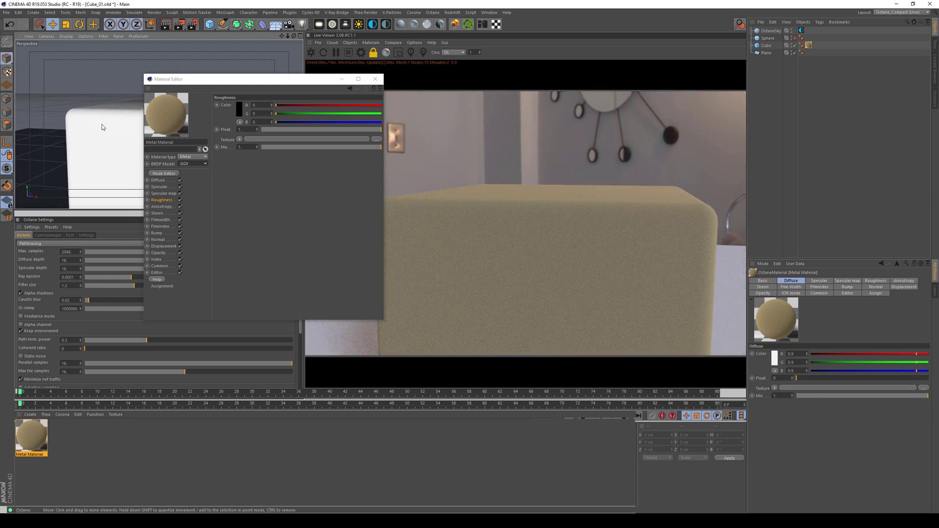
pyautogui.keyDown('alt'); pyautogui.moveTo(102, 127); pyautogui.dragTo(83, 135, button='middle'); pyautogui.keyUp('alt')
pyautogui.moveTo(208, 78); pyautogui.dragTo(184, 231)
pyautogui.keyDown('alt'); pyautogui.moveTo(132, 145); pyautogui.dragTo(168, 148, button='middle'); pyautogui.keyUp('alt')
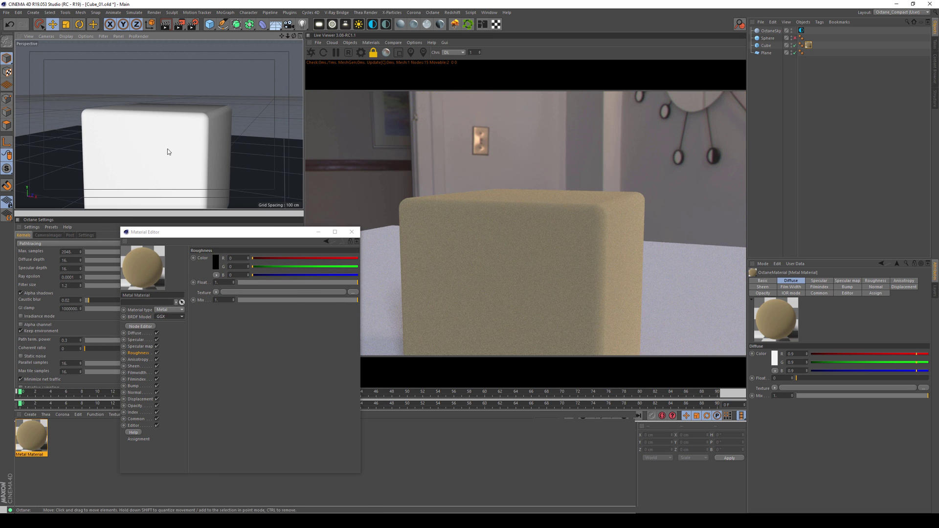
pyautogui.scroll(5, 168, 148)
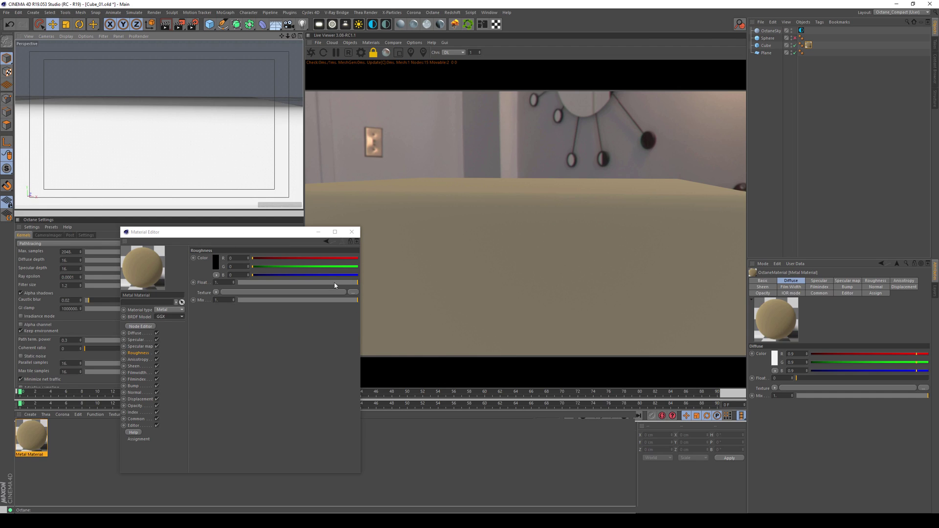
# Lower the roughness to about 0.22 and view the cube from the side.
pyautogui.click(304, 282)
pyautogui.scroll(-5, 178, 142)
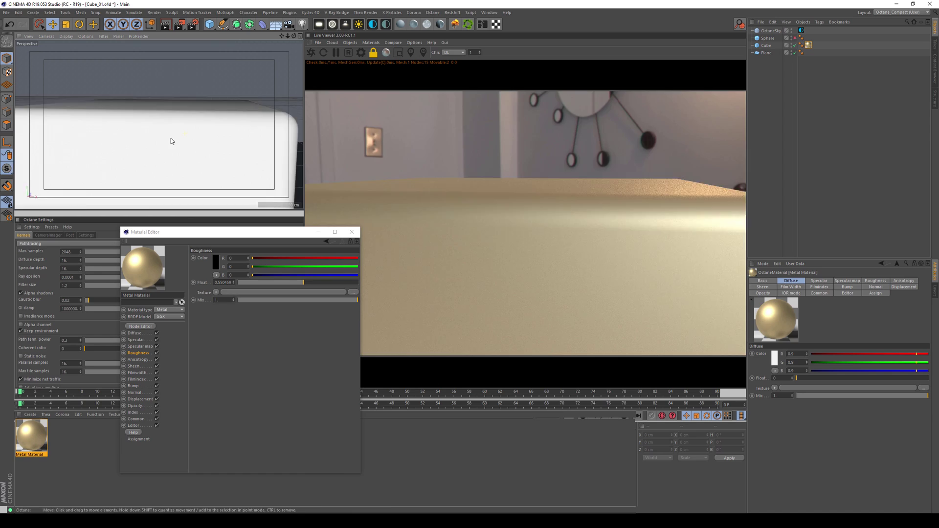
pyautogui.keyDown('alt'); pyautogui.moveTo(149, 128); pyautogui.dragTo(260, 226); pyautogui.keyUp('alt')
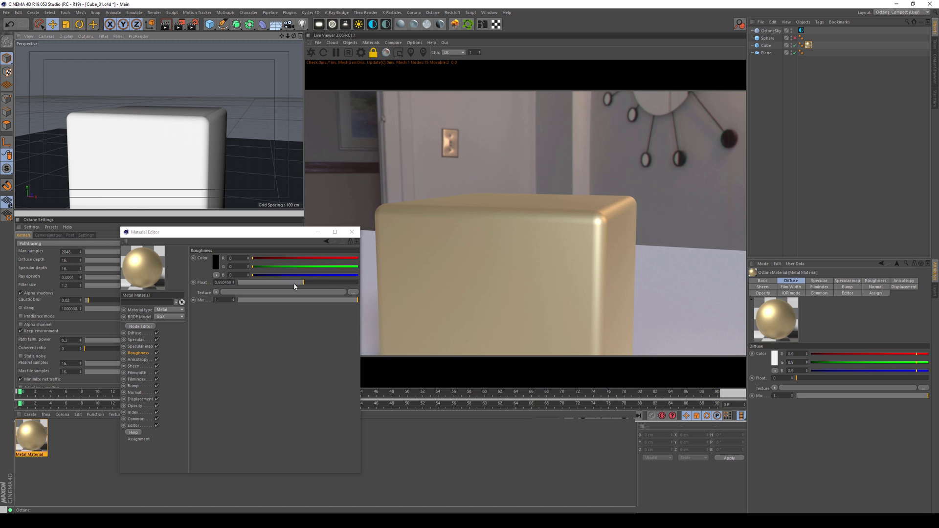
pyautogui.moveTo(297, 283); pyautogui.dragTo(264, 282)
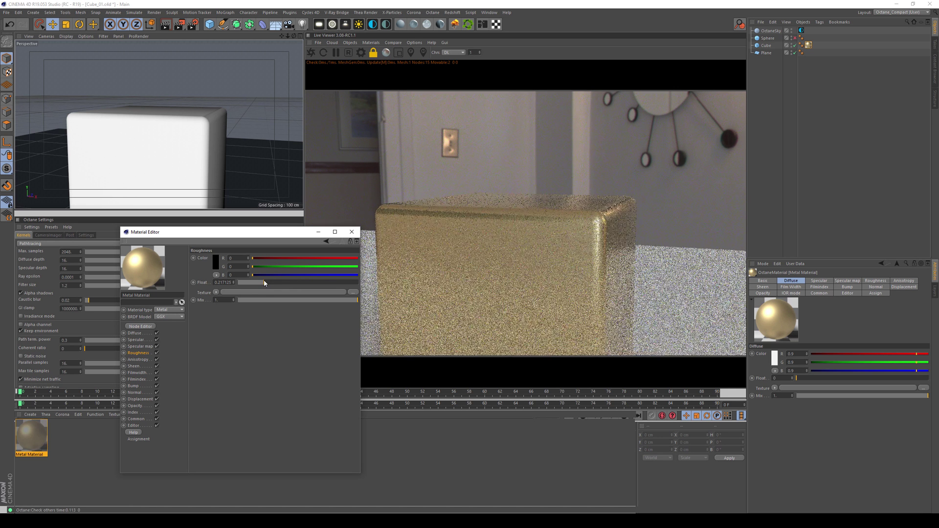
pyautogui.click(157, 318)
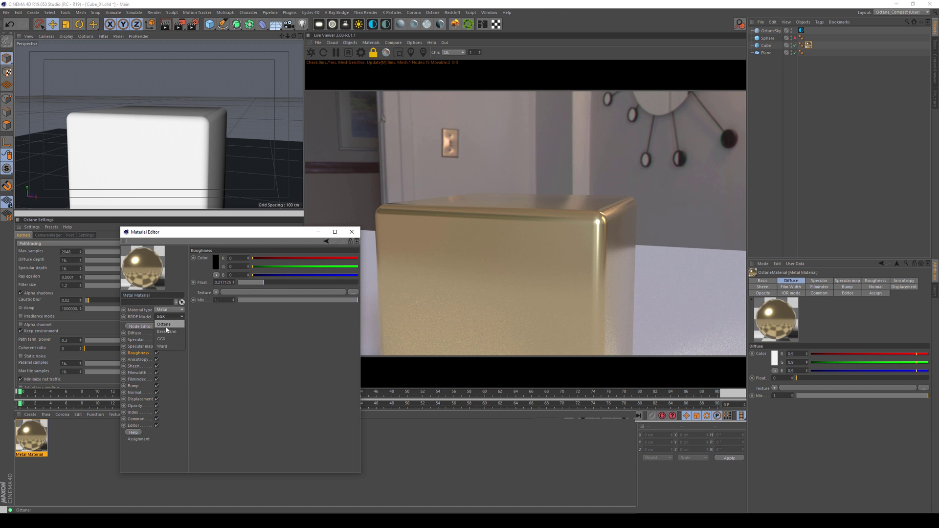